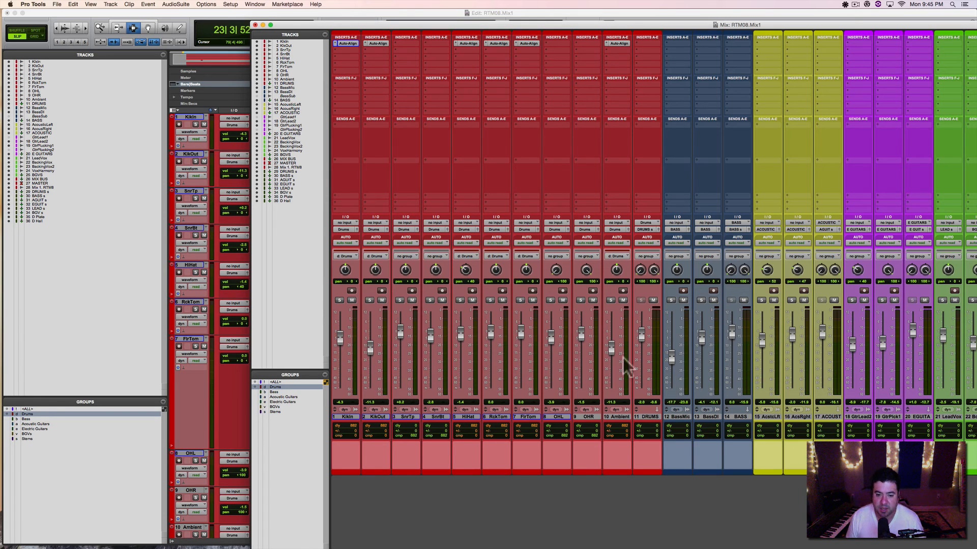
- Play the session briefly and look across the mixer channels from the drums to the mix bus
key(space)
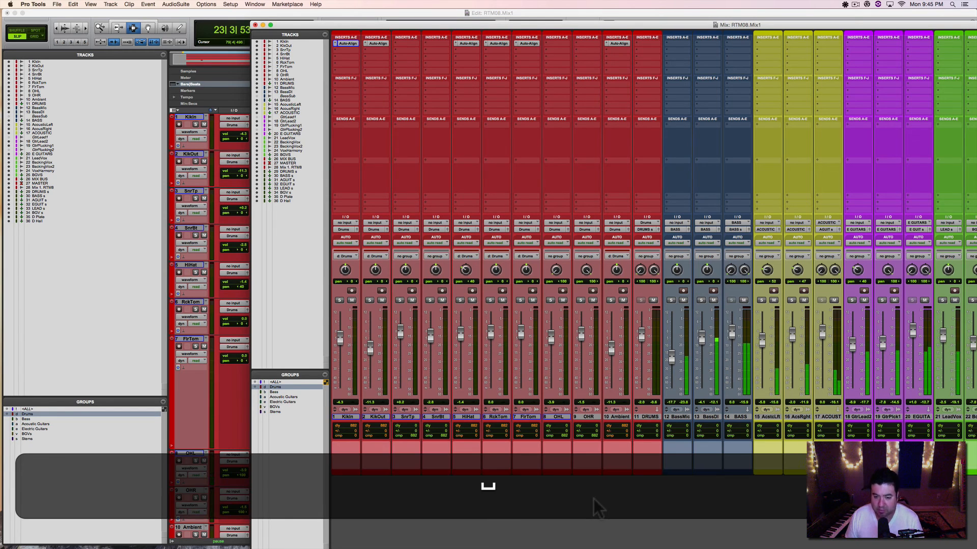
scroll(622, 488, right, 5)
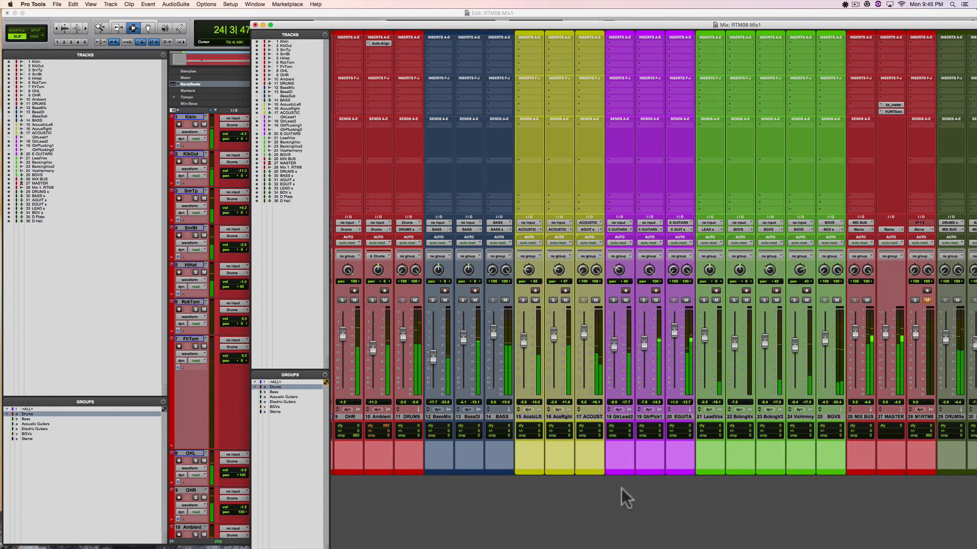
scroll(621, 488, left, 5)
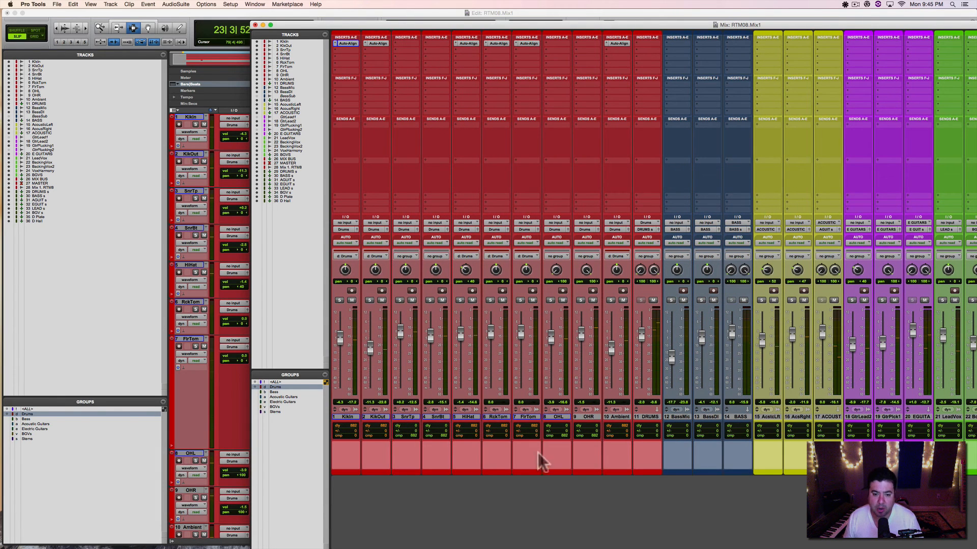
- Remove the Auto-Align plug-in from the KikIn, KikOut, HiHat, RckTom, FlrTom and Ambient tracks
click(335, 45)
click(348, 27)
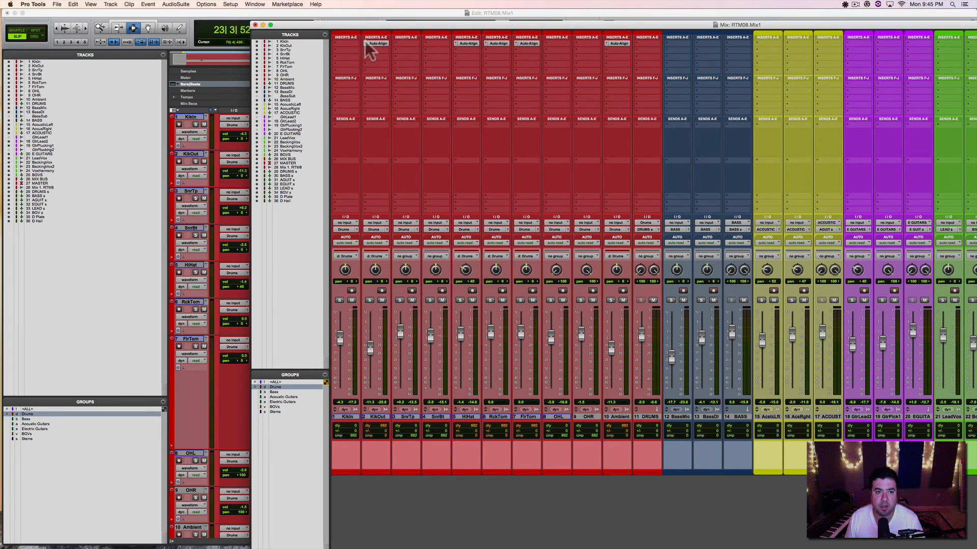
click(366, 44)
click(379, 27)
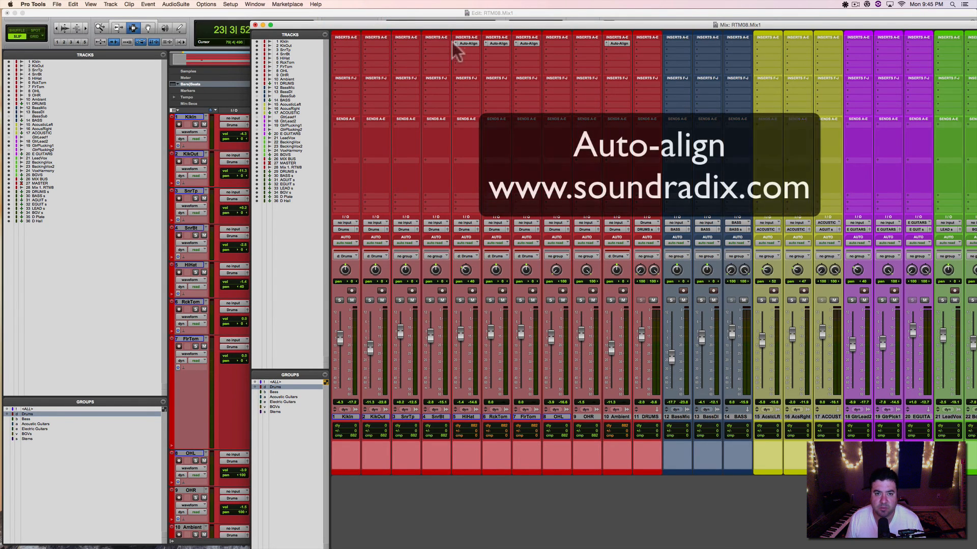
click(460, 43)
click(463, 29)
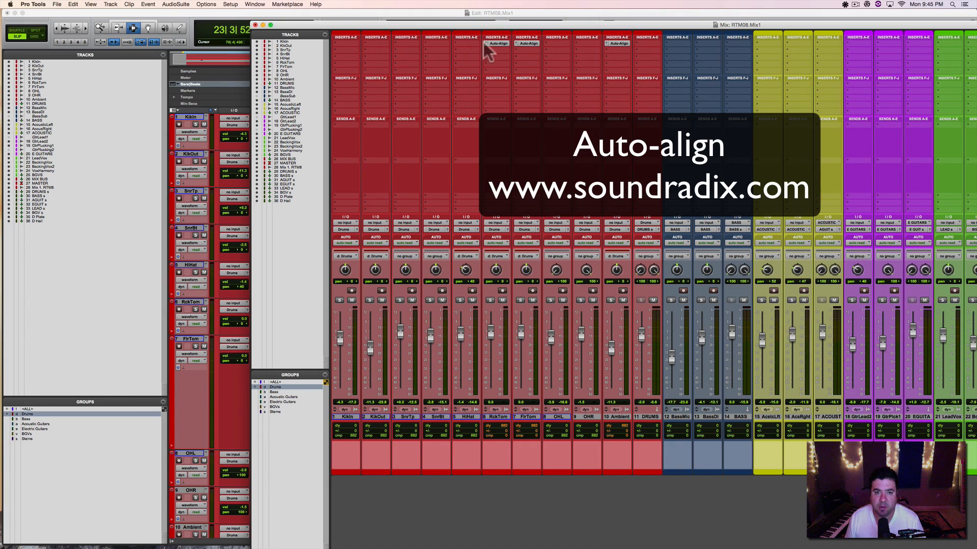
click(496, 44)
click(501, 30)
click(515, 44)
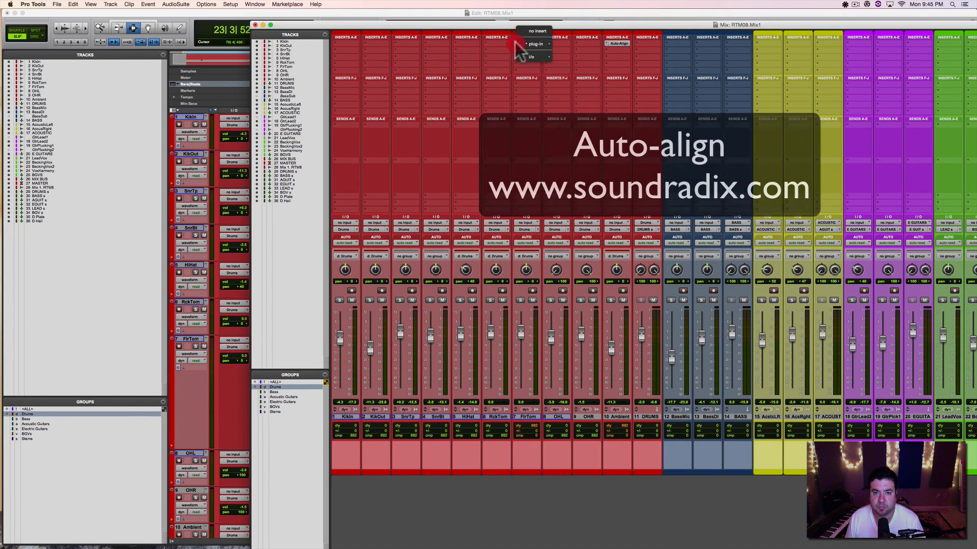
click(525, 29)
click(616, 43)
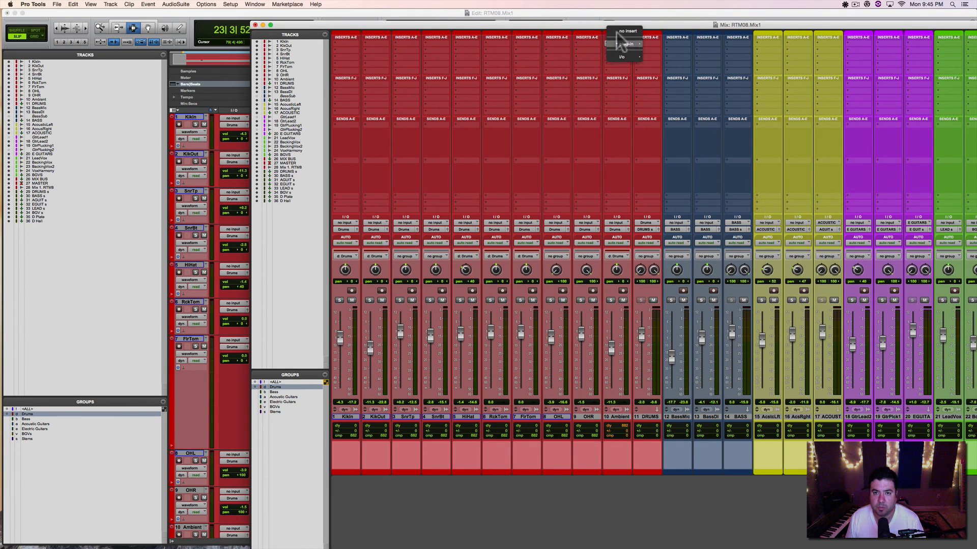
click(622, 29)
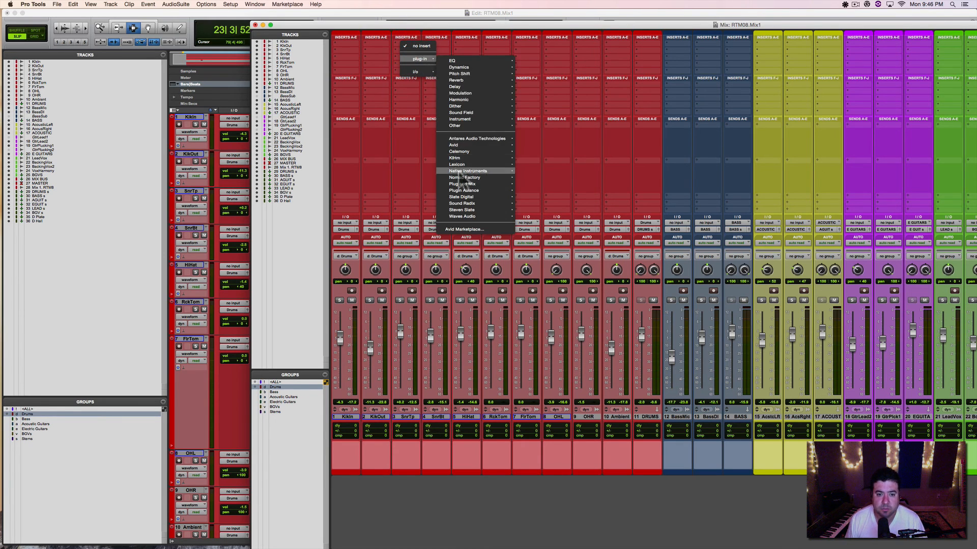
- Select the drum tracks from KikIn to OHR and add Sound Radix Auto-Align (mono) on the first insert of all of them
click(580, 166)
click(347, 416)
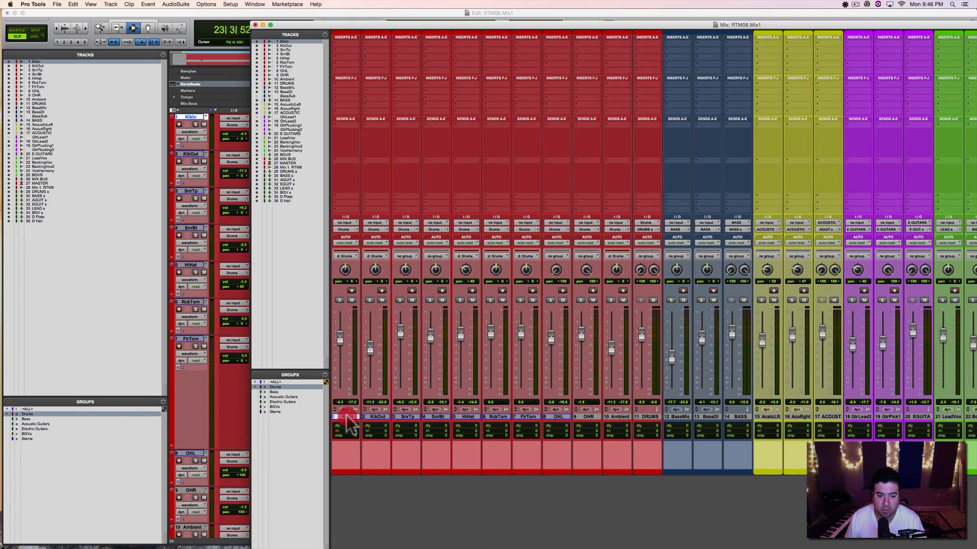
shift+click(587, 417)
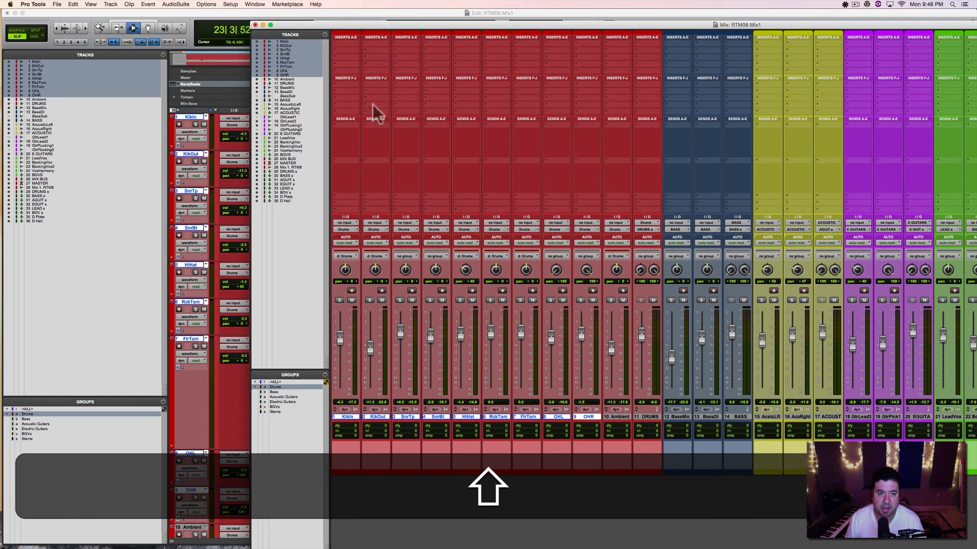
alt+shift+click(347, 45)
mouse_move(358, 59)
mouse_move(415, 204)
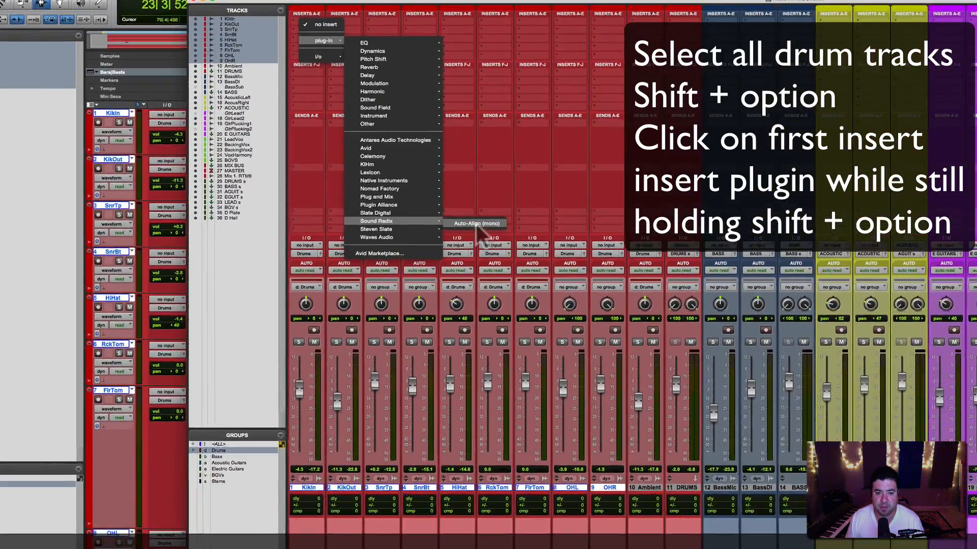
click(482, 205)
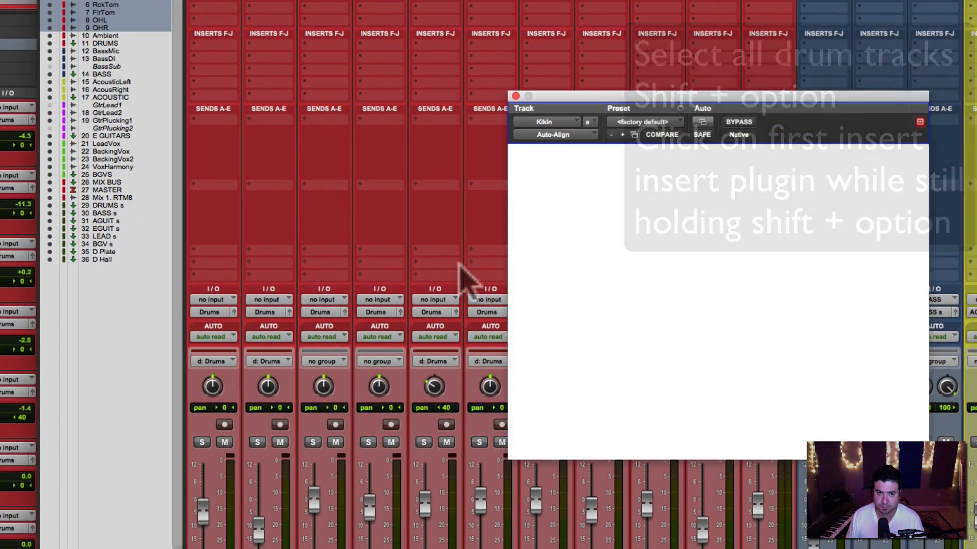
- Move the Auto-Align window off the snare channels and solo the SnrTp and SnrBt tracks
drag(630, 99, 629, 27)
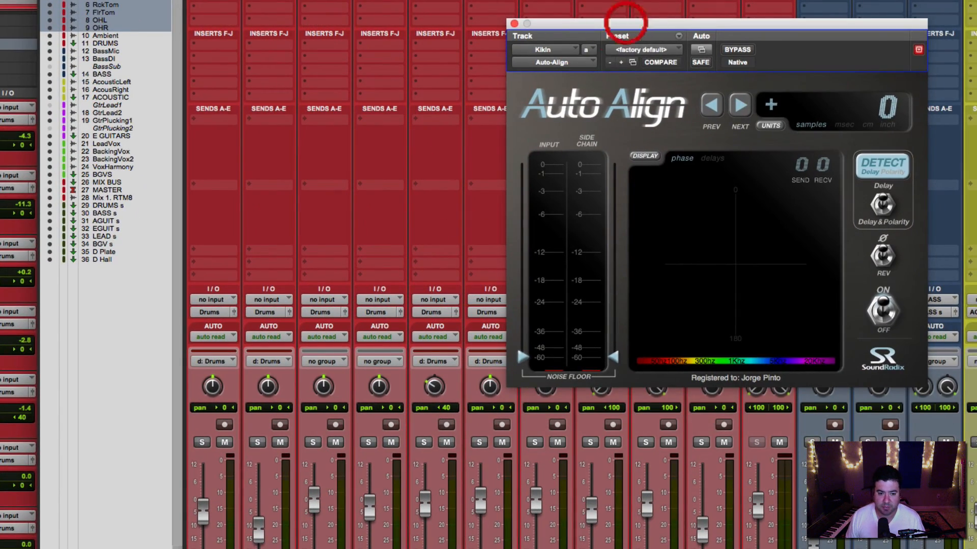
click(313, 443)
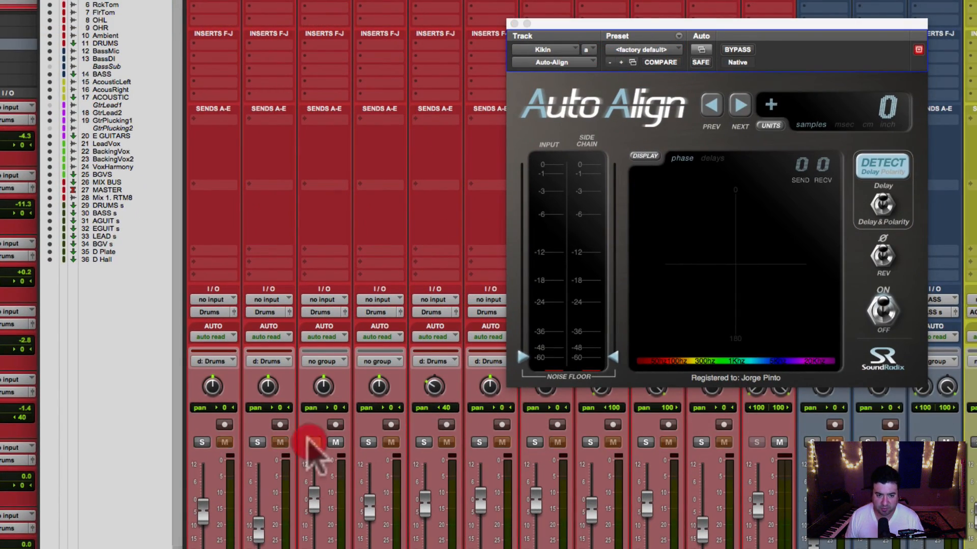
click(367, 443)
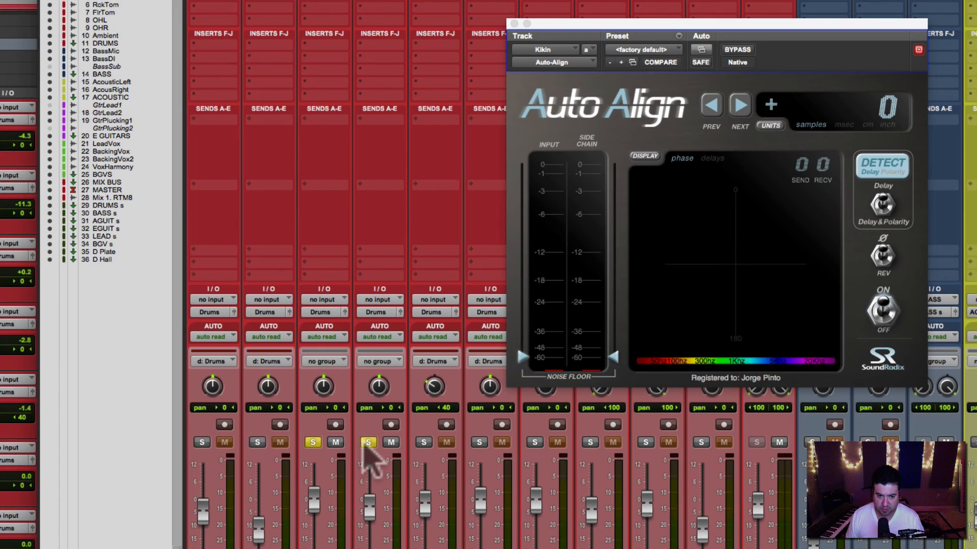
- Set Auto-Align's send to 1 on the SnrTp track and its receive to 1 on the SnrBt track
click(346, 2)
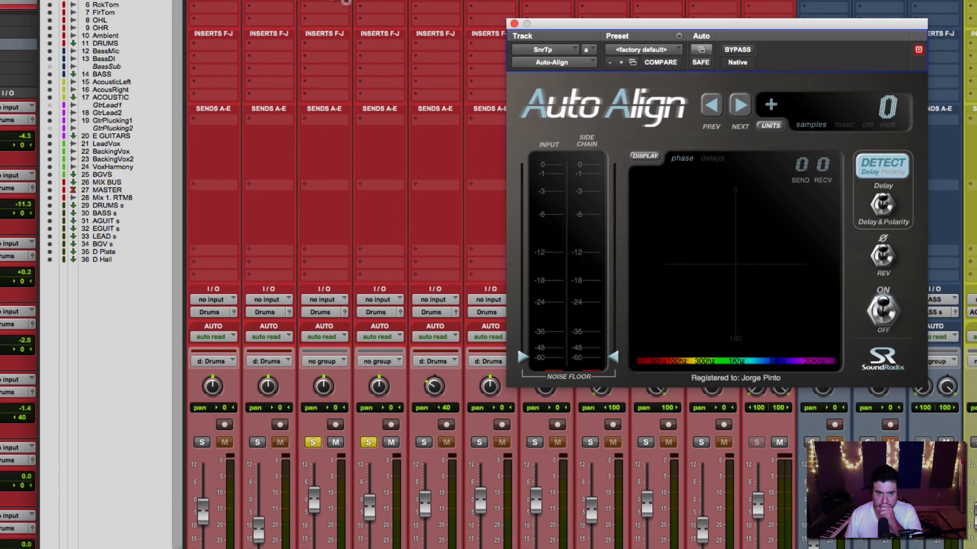
click(801, 164)
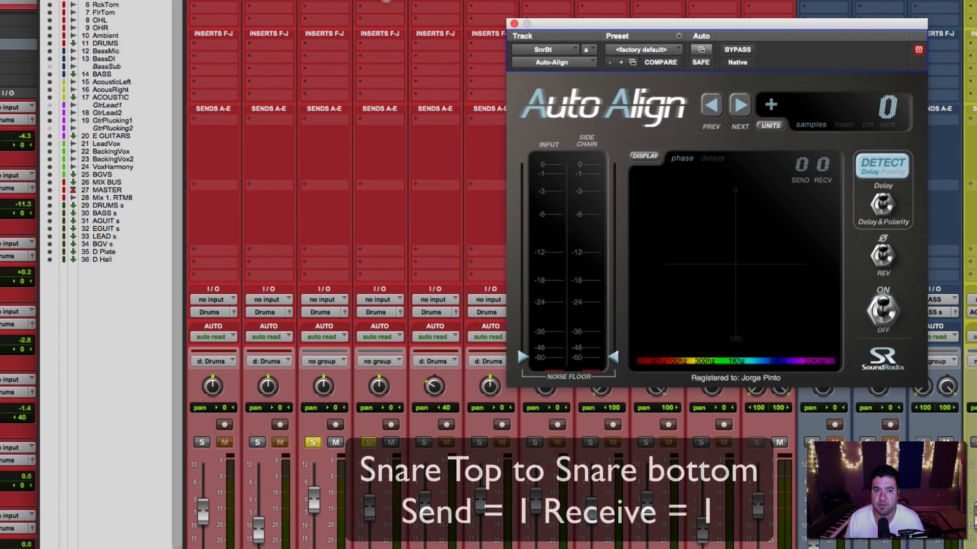
click(822, 166)
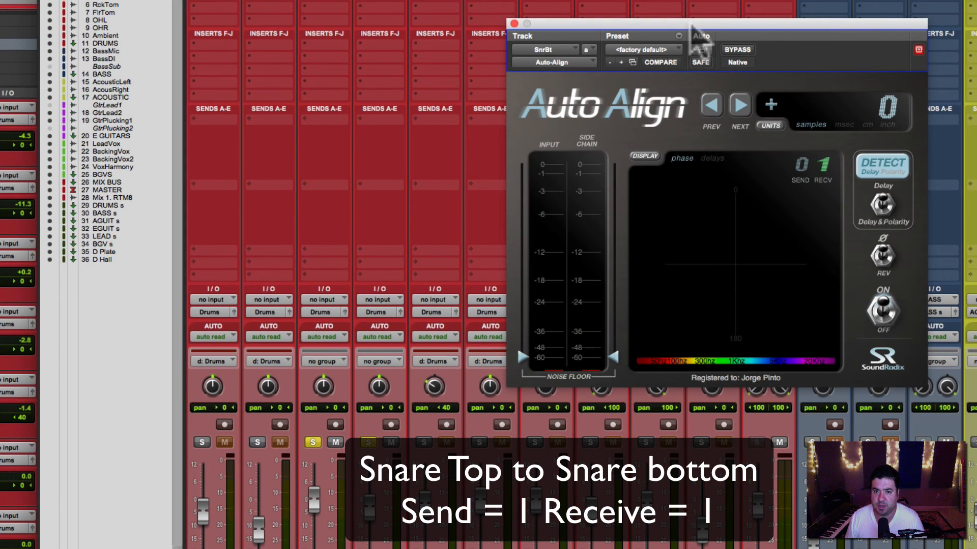
drag(692, 23, 881, 3)
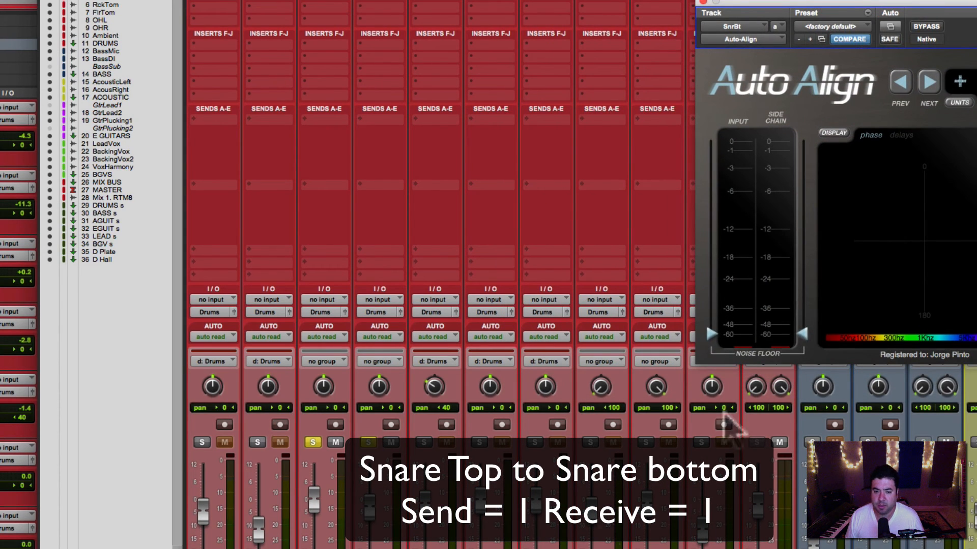
- Play the soloed snares and raise the SnrBt Auto-Align noise floor thresholds for input and side chain to about -36
key(space)
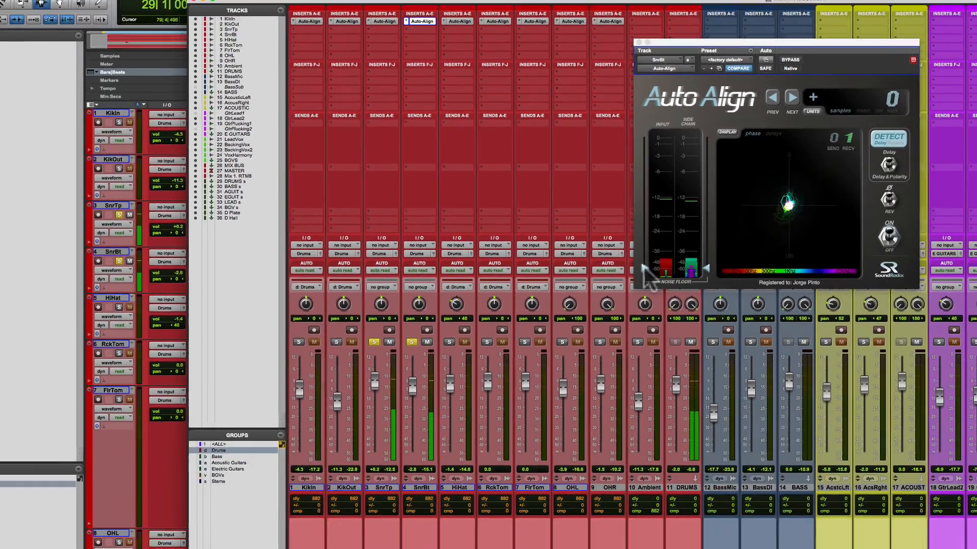
drag(710, 332, 710, 312)
drag(617, 228, 615, 224)
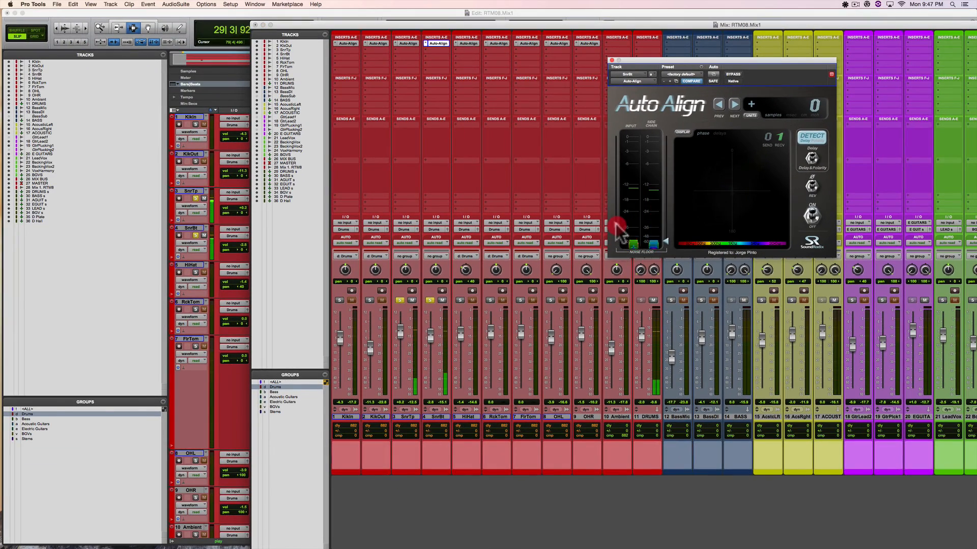
key(space)
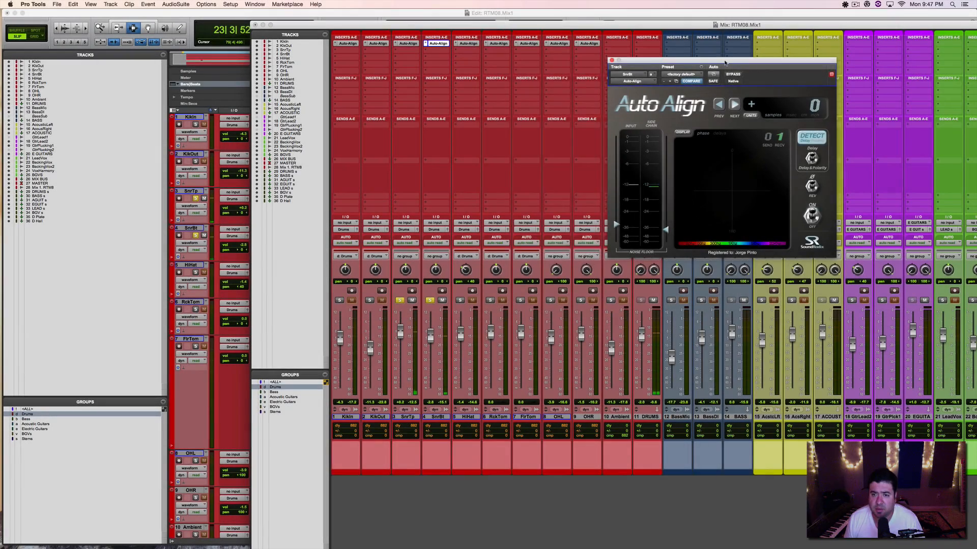
- Switch SnrBt's Auto-Align detection mode to Delay & Polarity and run the detection
drag(736, 65, 626, 70)
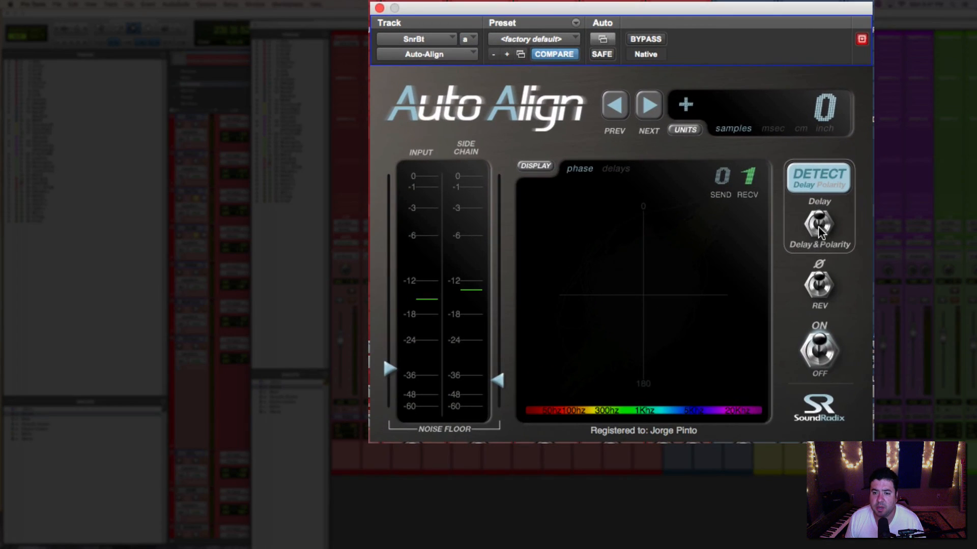
click(711, 168)
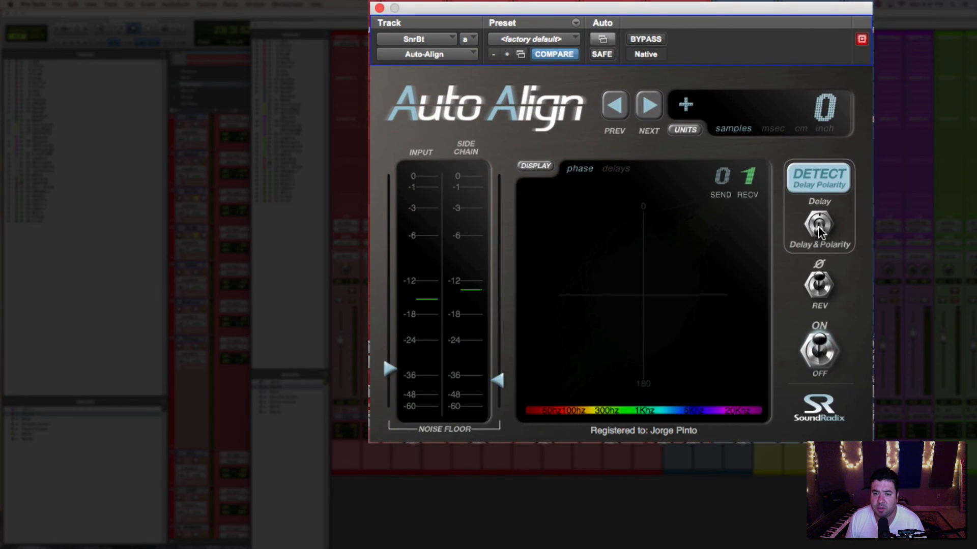
click(811, 179)
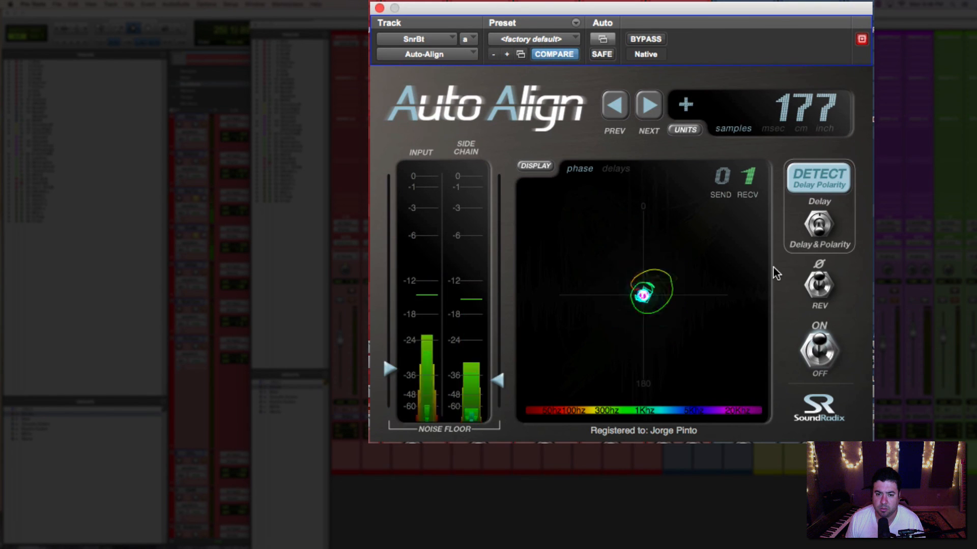
- Compare the snare sound with Auto-Align bypassed and active on SnrBt, and with its polarity reversed and normal
click(653, 41)
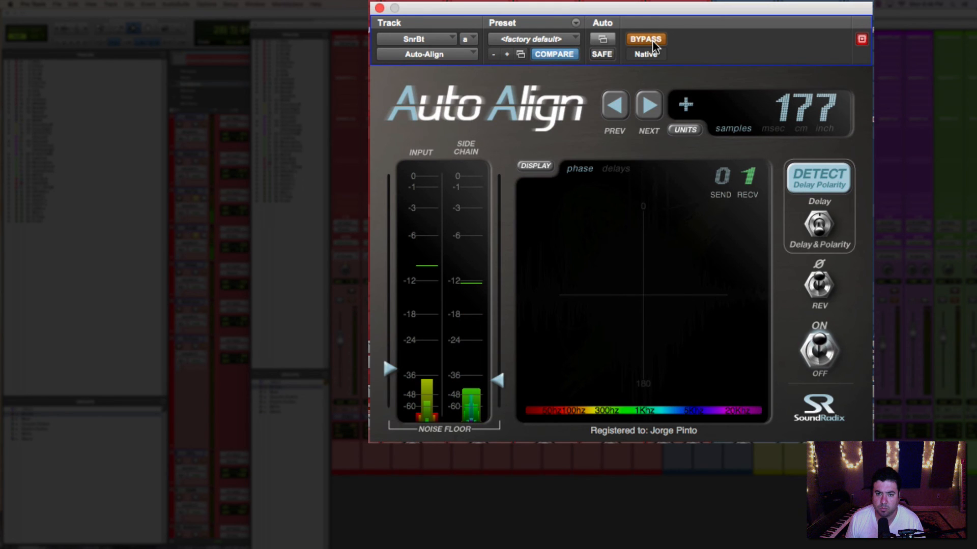
click(652, 40)
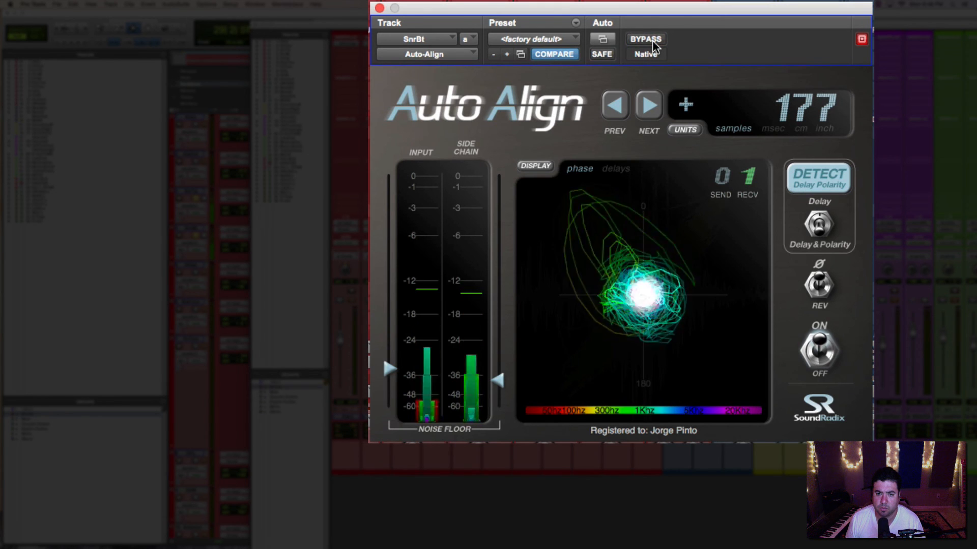
click(818, 293)
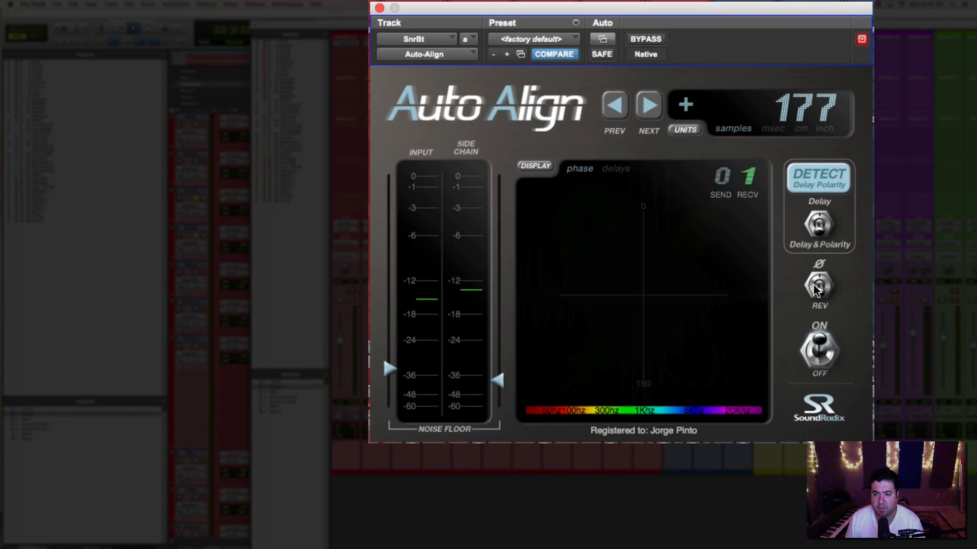
click(815, 291)
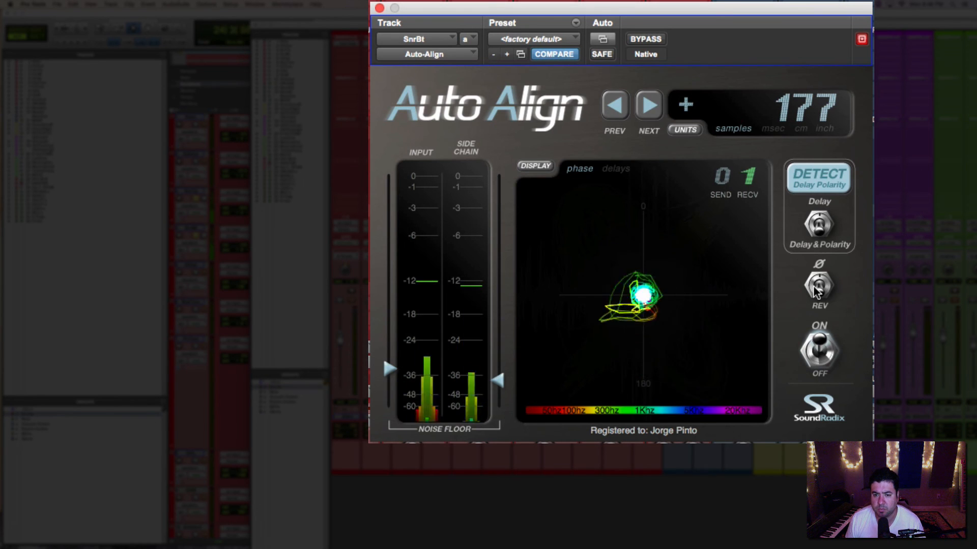
key(space)
click(816, 291)
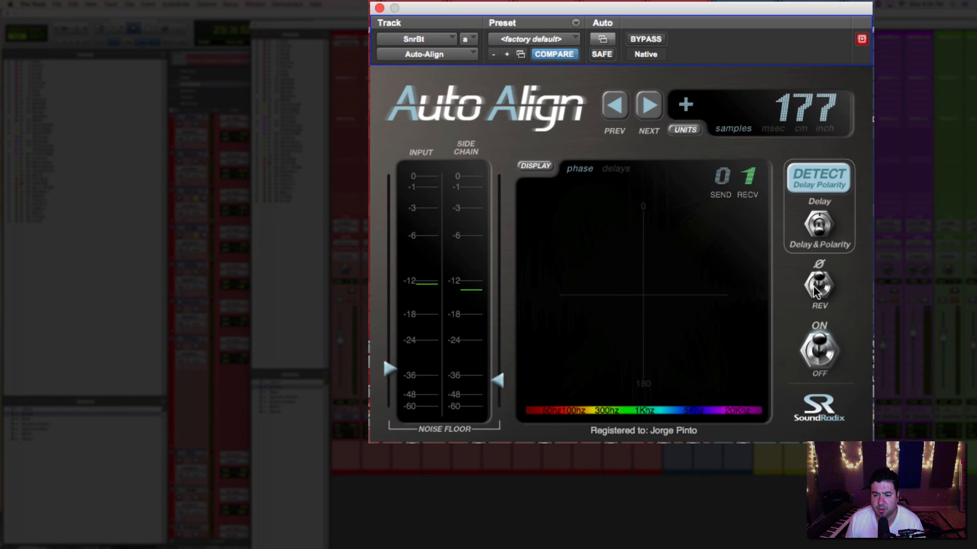
key(space)
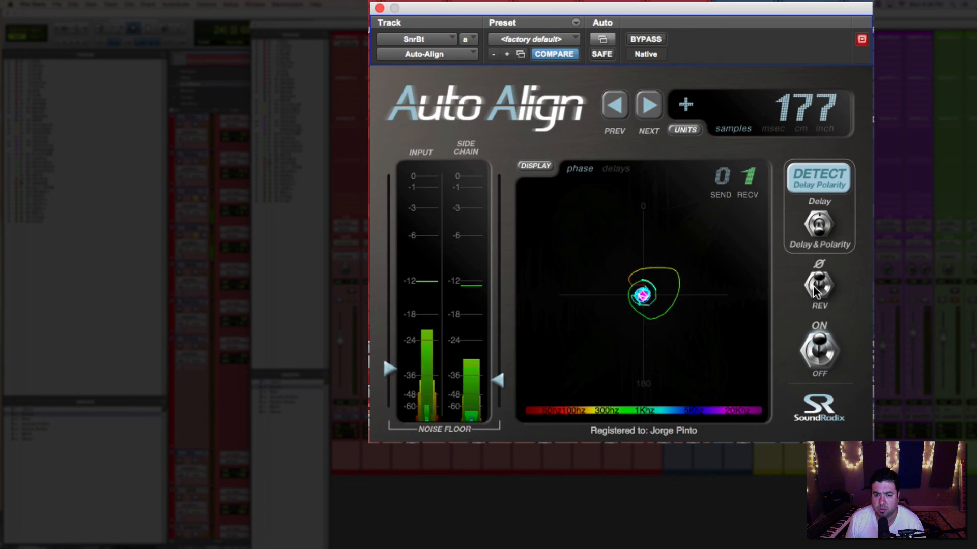
key(space)
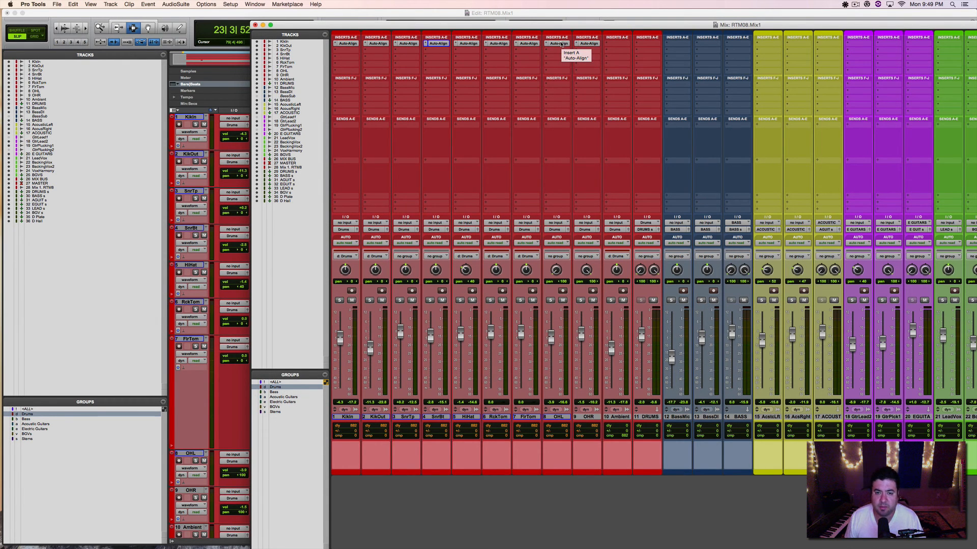
- Open Auto-Align on the OHL track and set its receive to 1
click(558, 44)
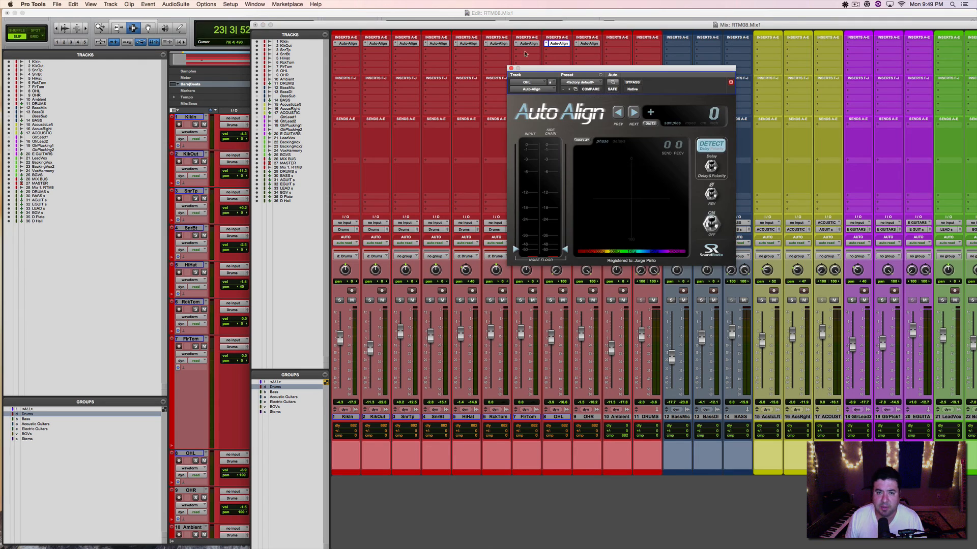
click(678, 147)
drag(590, 69, 727, 47)
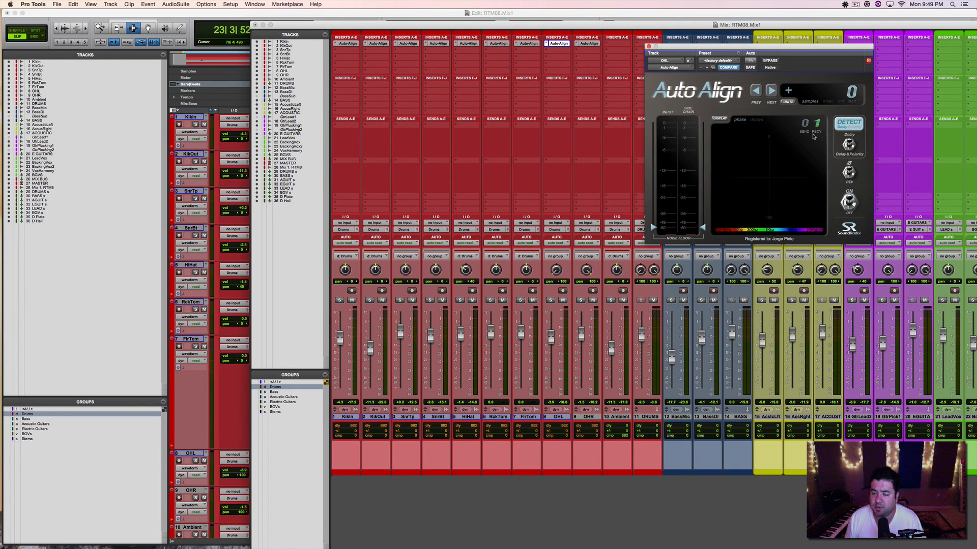
- Solo SnrTp and OHL and, during playback, raise the input and side chain noise floor thresholds in OHL's Auto-Align
click(399, 301)
click(400, 300)
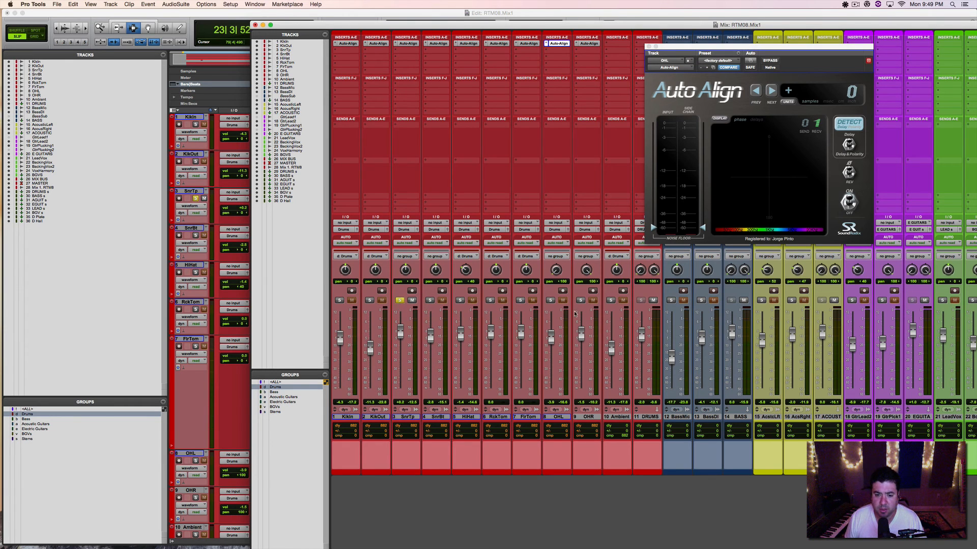
click(549, 300)
key(space)
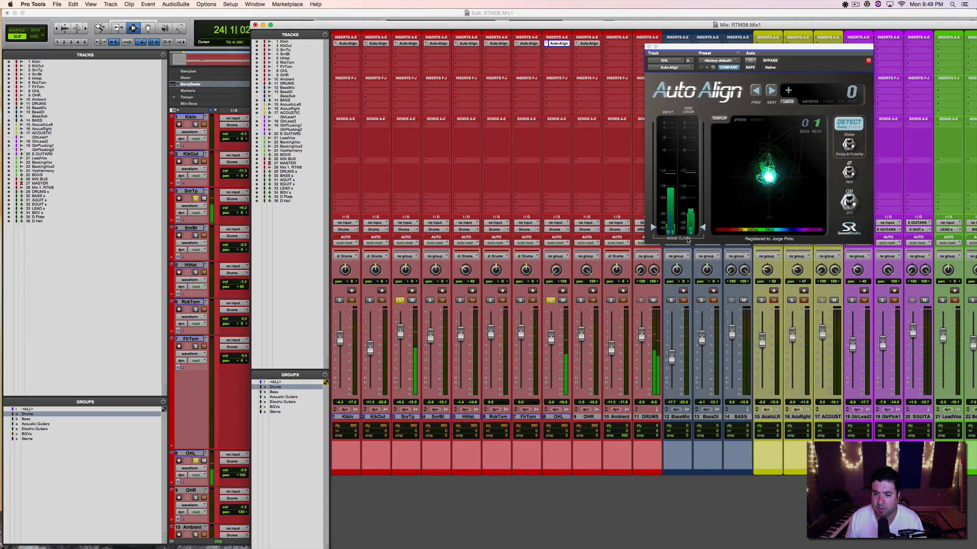
mouse_move(653, 227)
mouse_down()
mouse_move(653, 217)
mouse_move(701, 225)
mouse_up()
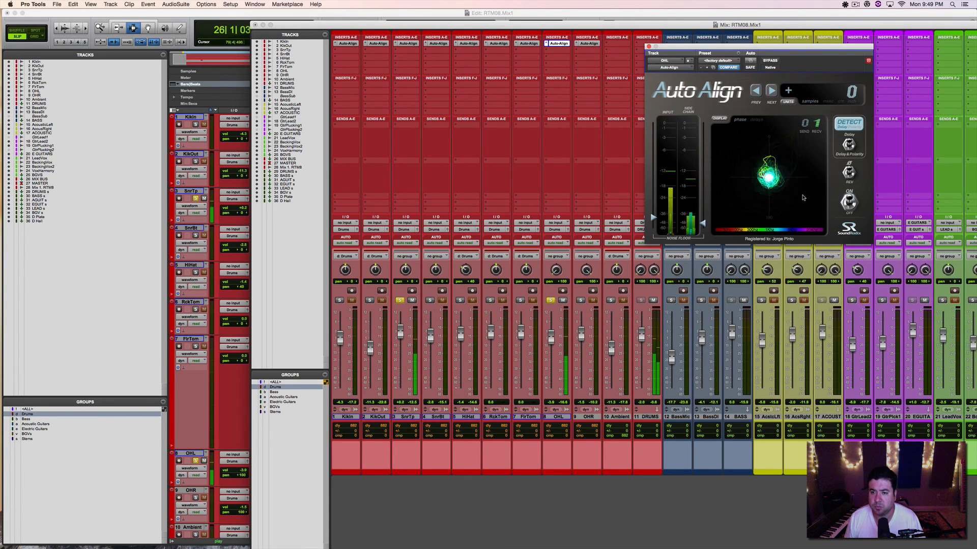
key(space)
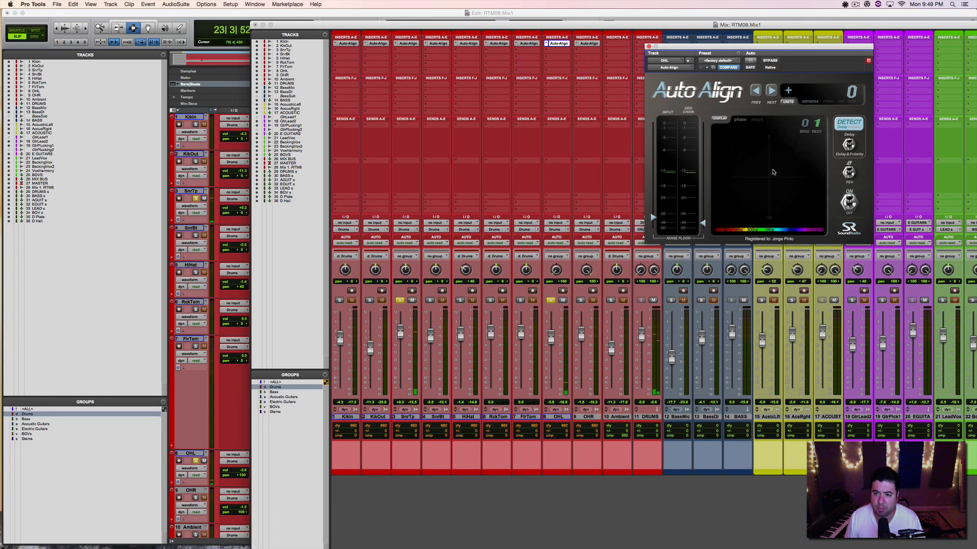
- Run Auto-Align's Delay & Polarity detection on OHL against the snare top and listen to the aligned tracks
key(space)
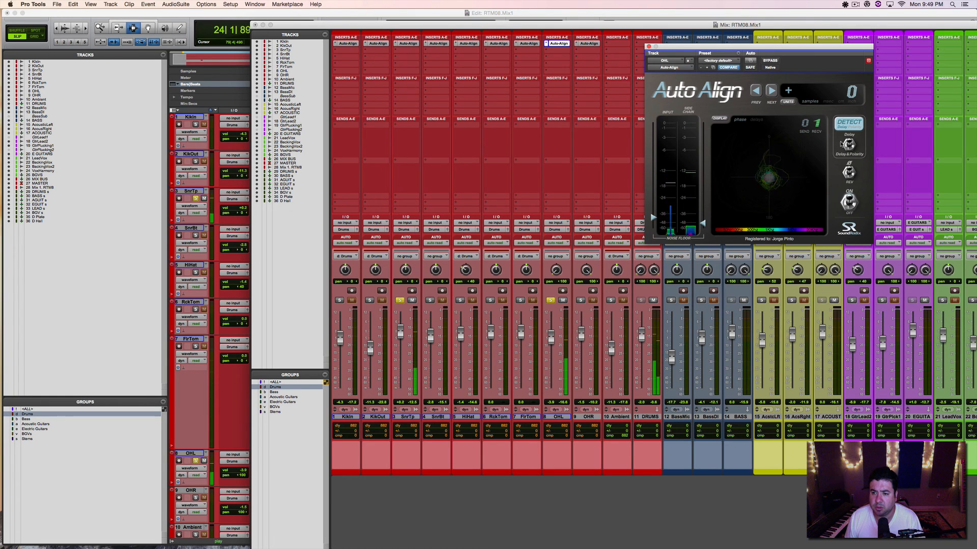
key(space)
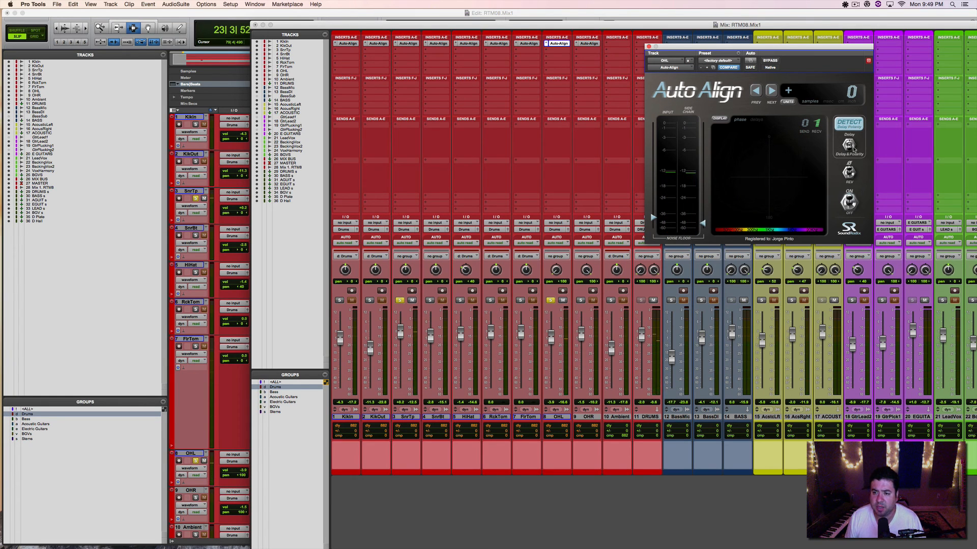
click(849, 127)
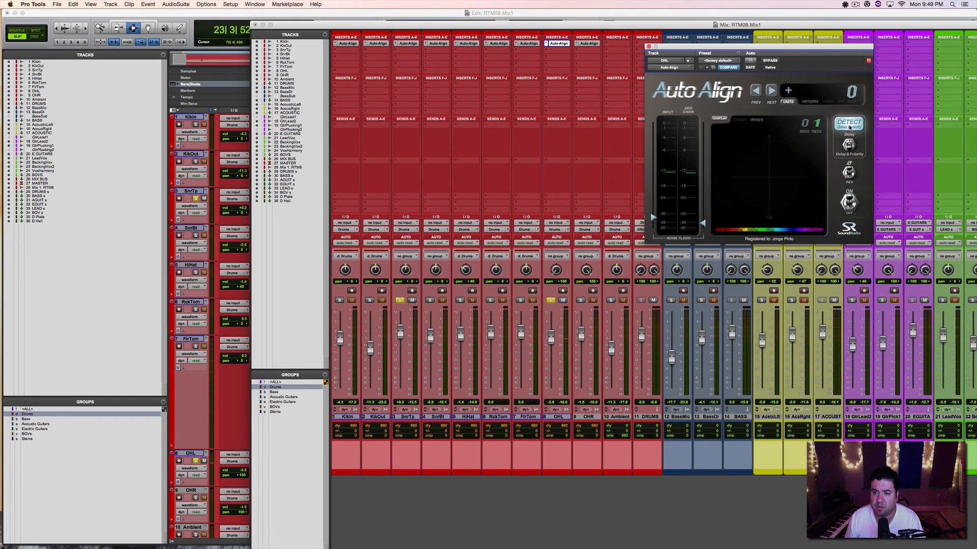
key(space)
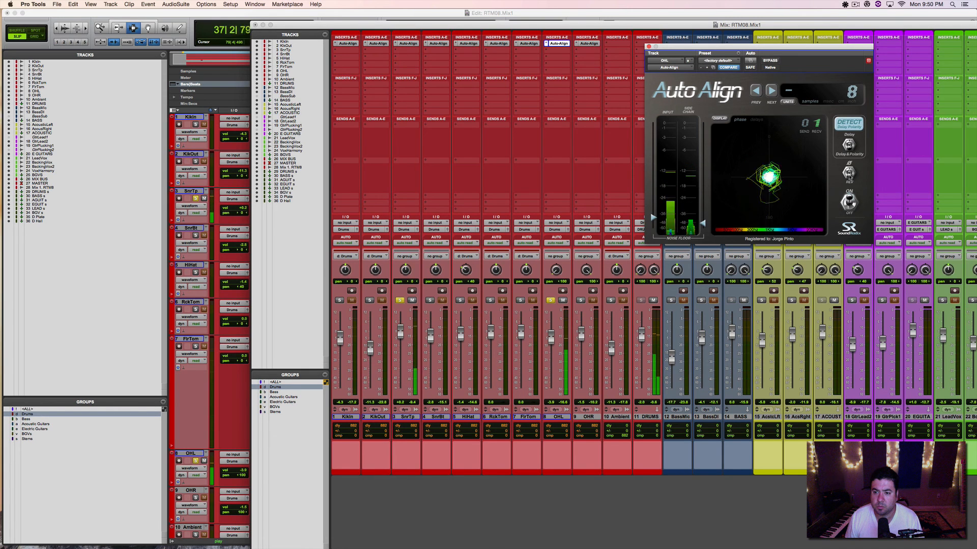
key(space)
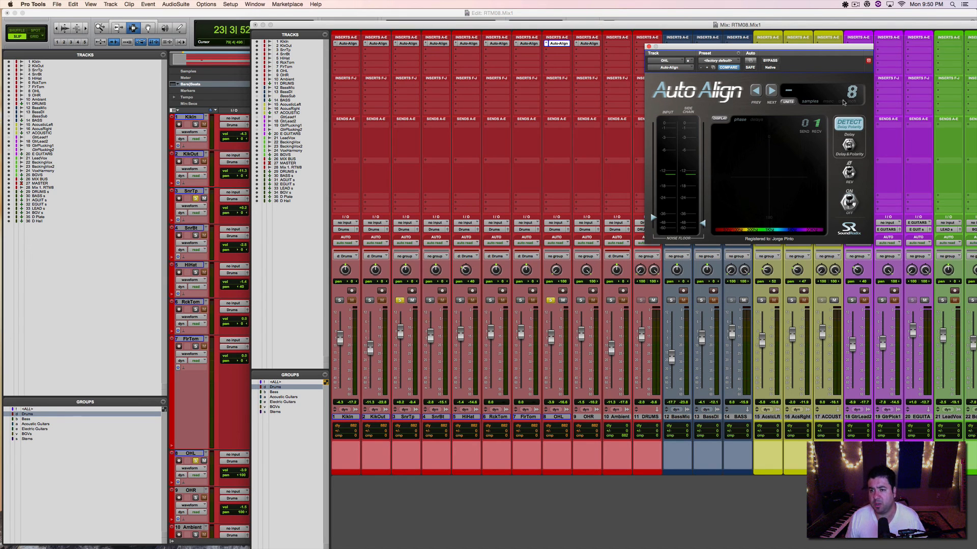
- Examine OHL's delay in each available unit, returning to samples, and view the delays display before returning to the phase display
click(787, 103)
click(786, 102)
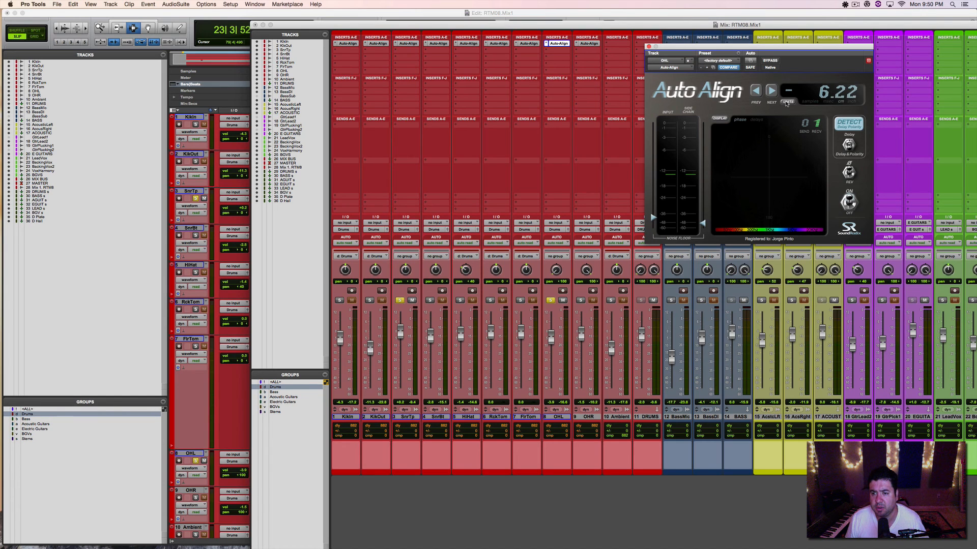
click(787, 103)
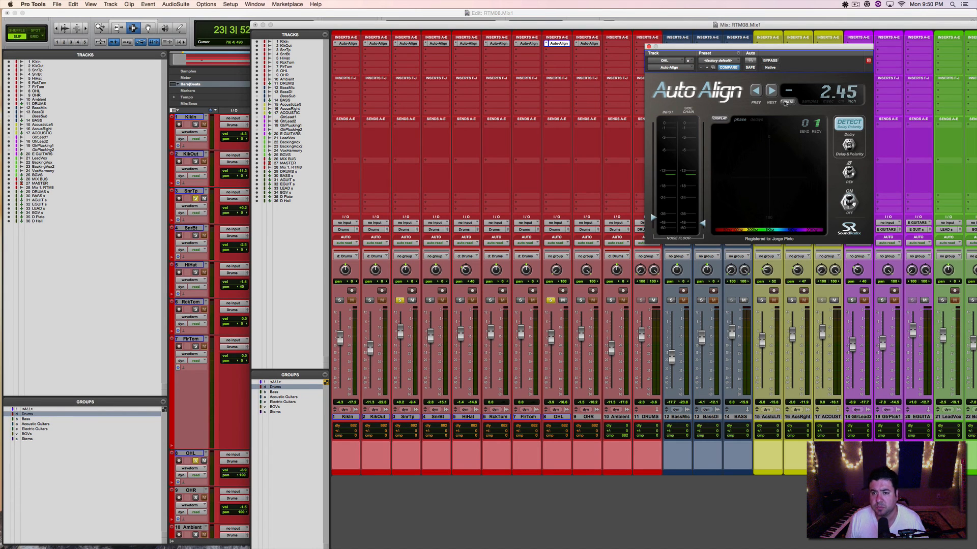
click(787, 102)
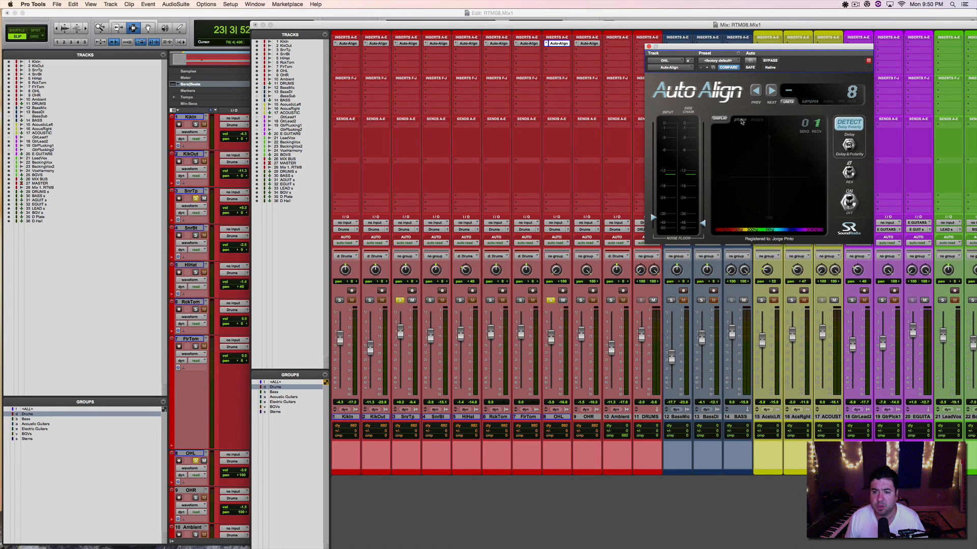
click(719, 119)
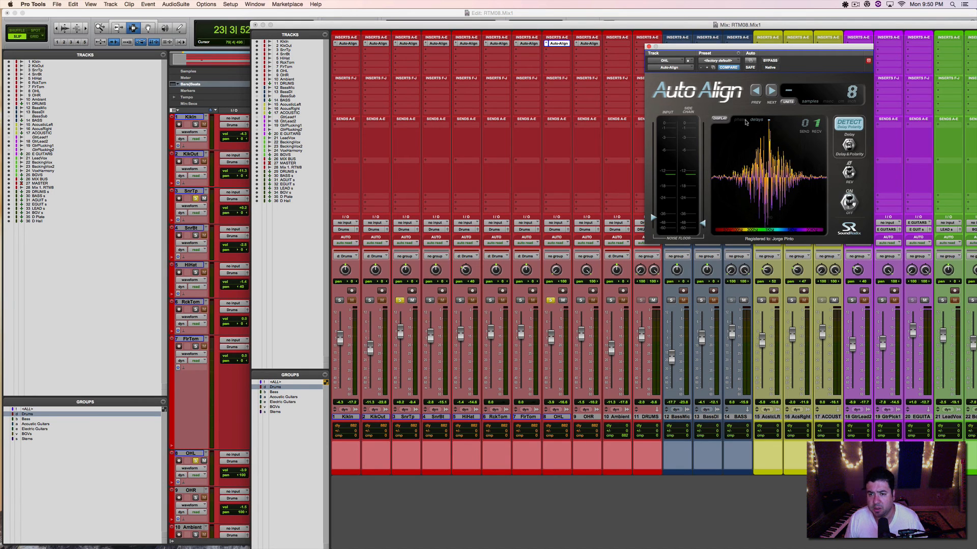
click(726, 120)
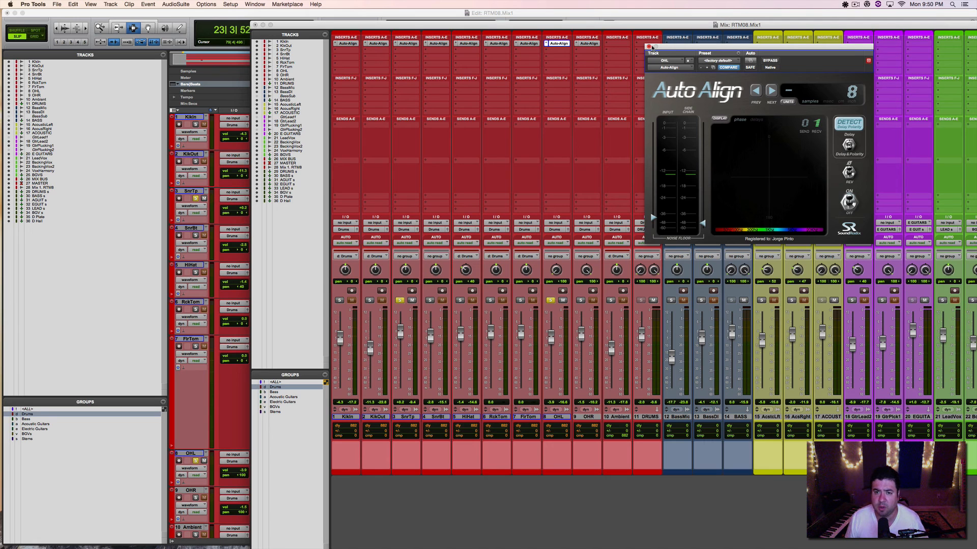
- Set OHL's Auto-Align send to 2 and the receive of OHR's Auto-Align to 2
drag(707, 52, 362, 46)
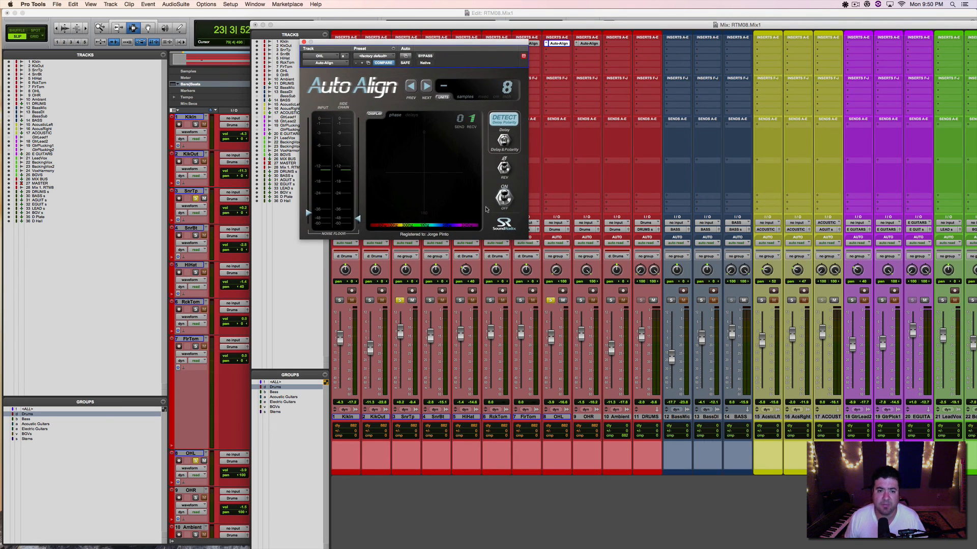
drag(465, 122, 461, 121)
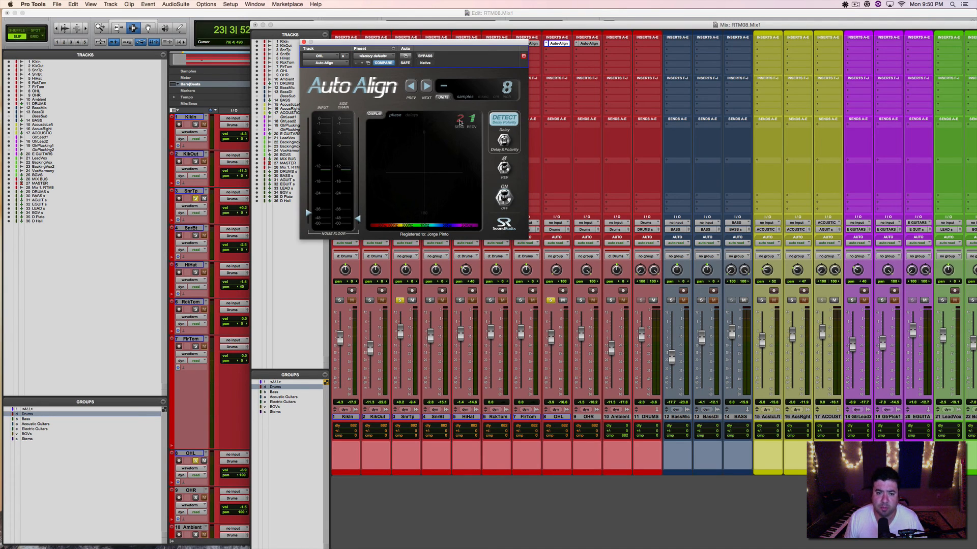
click(587, 43)
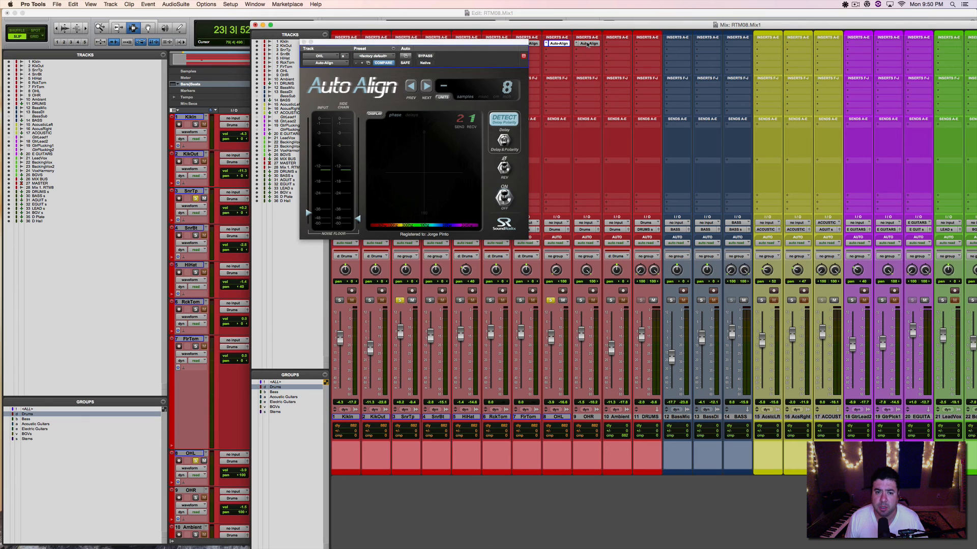
drag(479, 48, 818, 70)
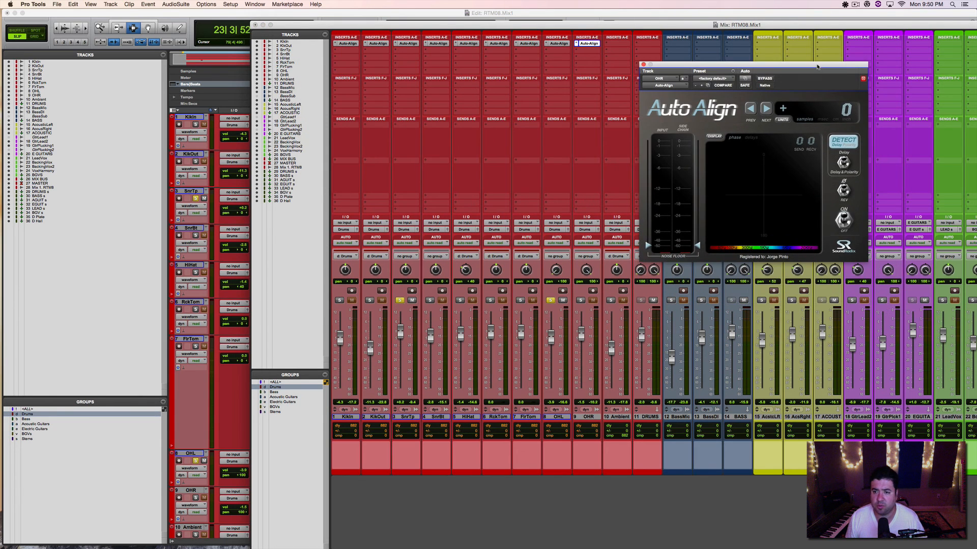
click(811, 145)
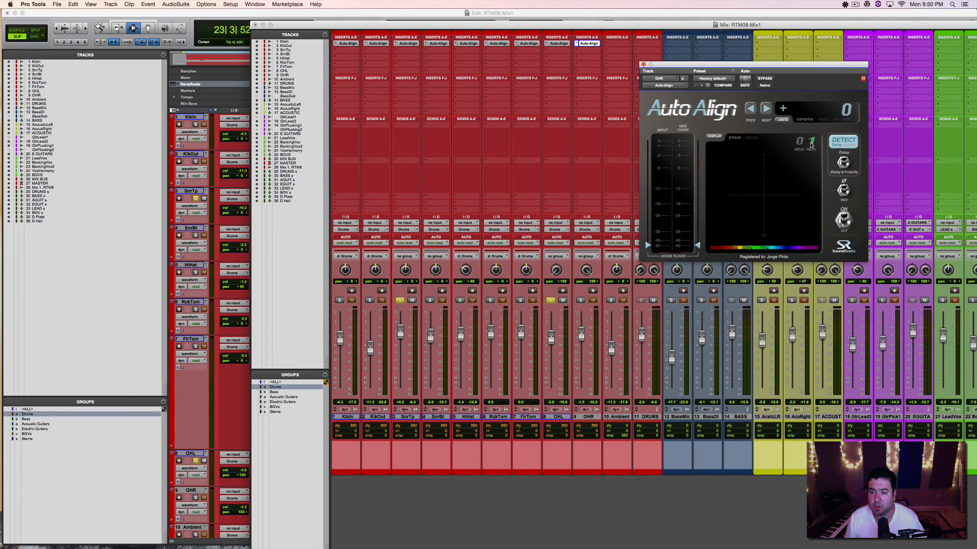
click(812, 145)
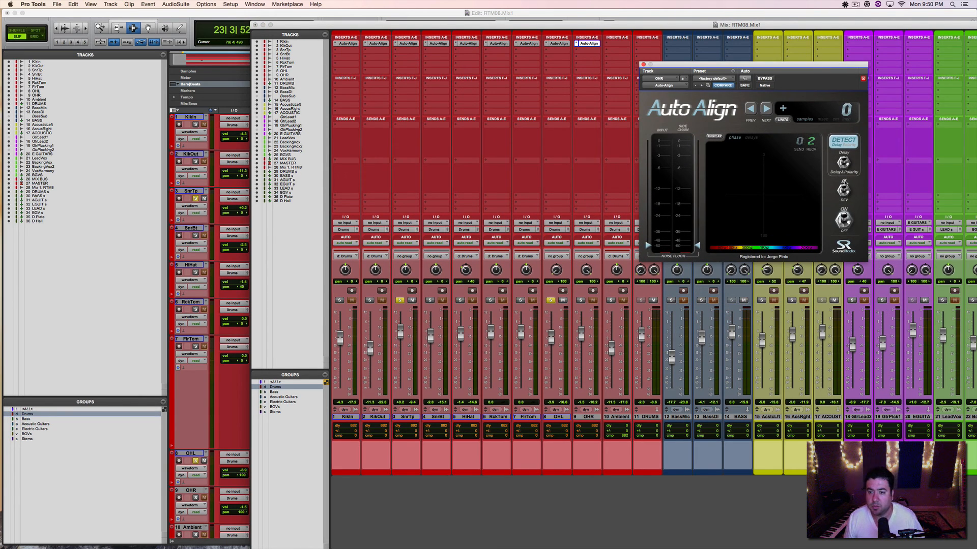
- Run Auto-Align detection on OHR during playback, with only OHL and OHR soloed and the noise floor thresholds raised
click(842, 144)
key(space)
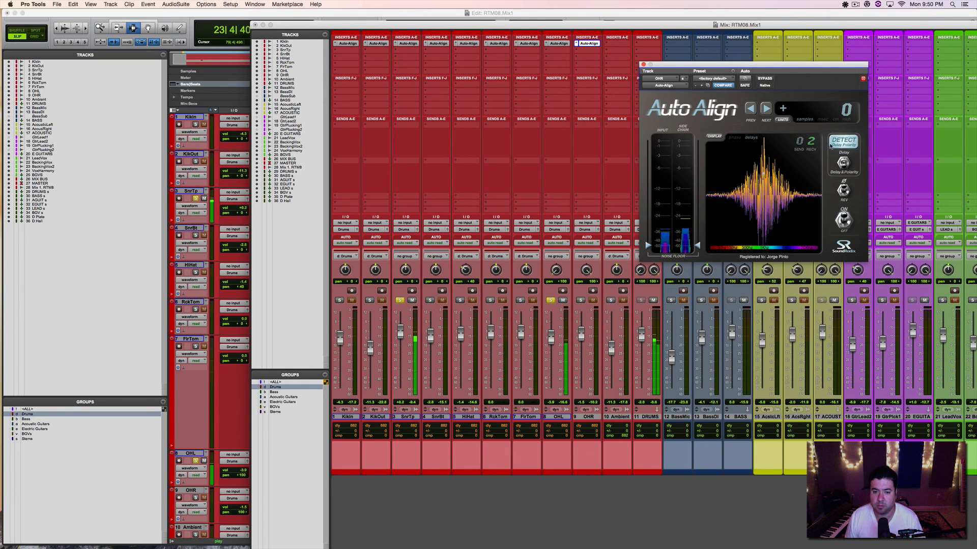
click(581, 300)
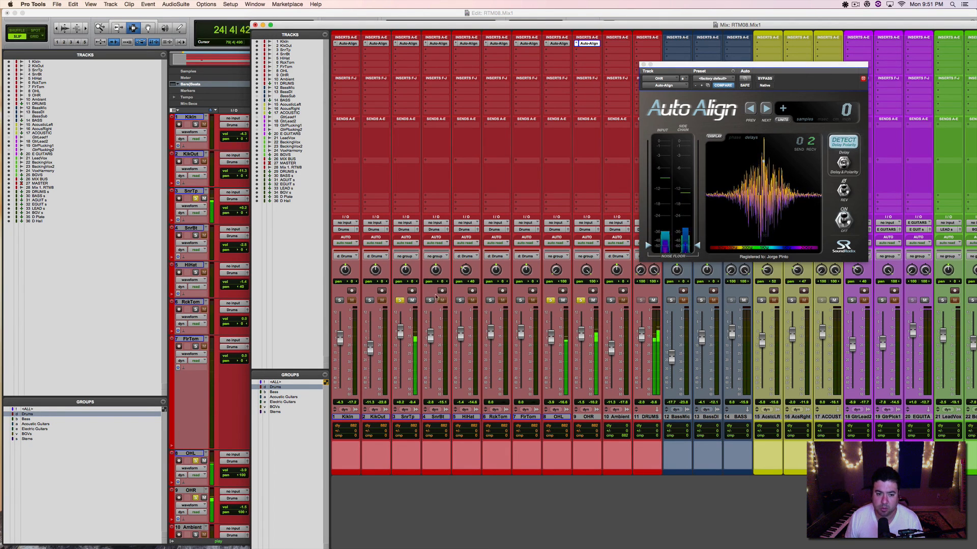
click(401, 301)
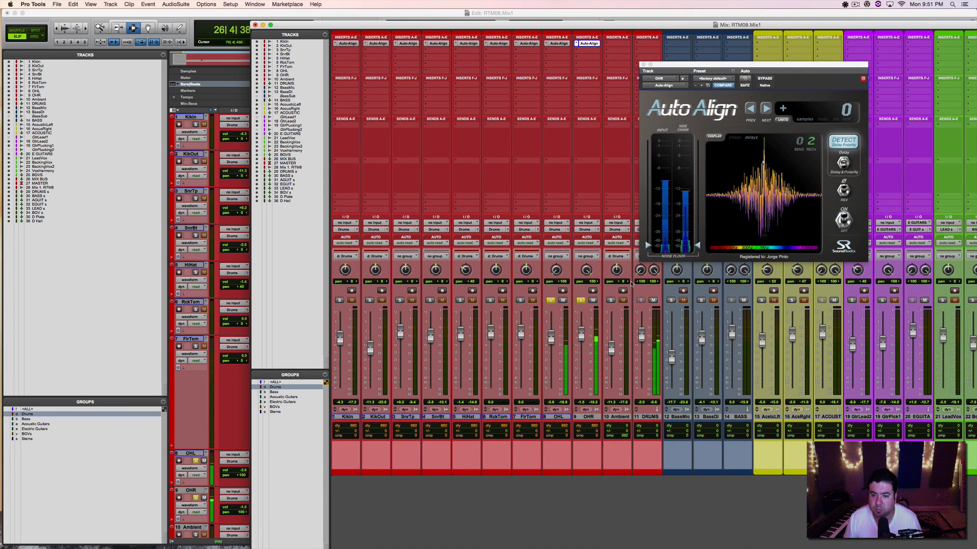
drag(697, 246, 648, 242)
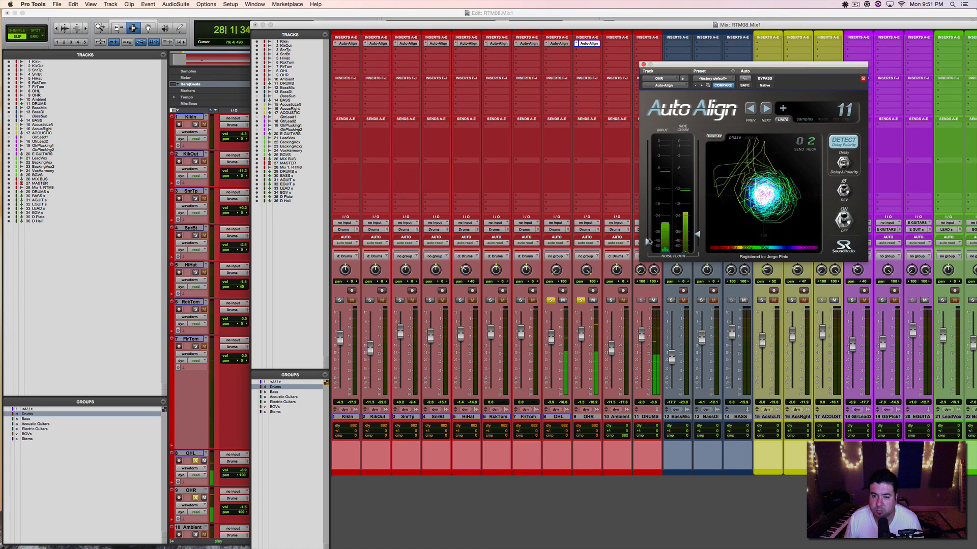
- Check OHR's polarity switch in Auto-Align by ear, stop playback and close the plug-in window
click(845, 195)
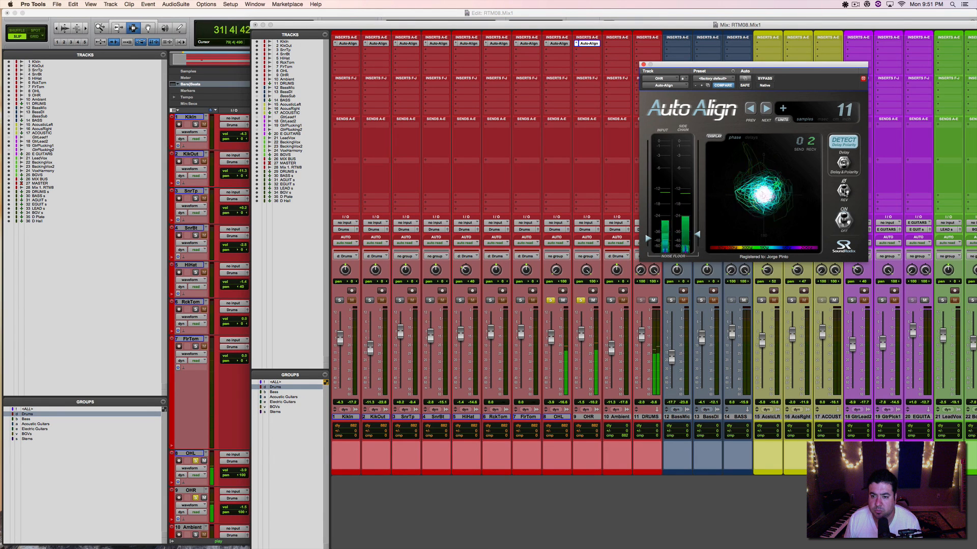
key(space)
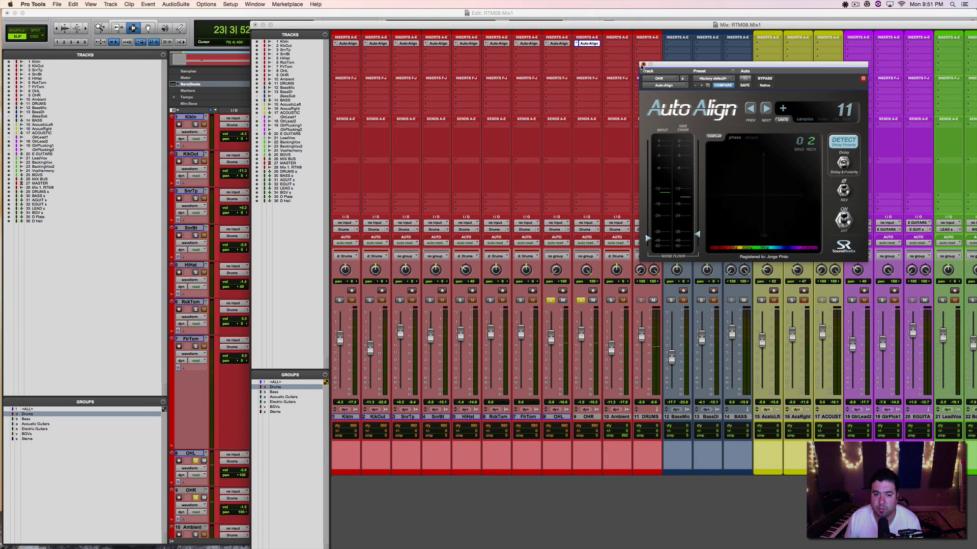
click(643, 65)
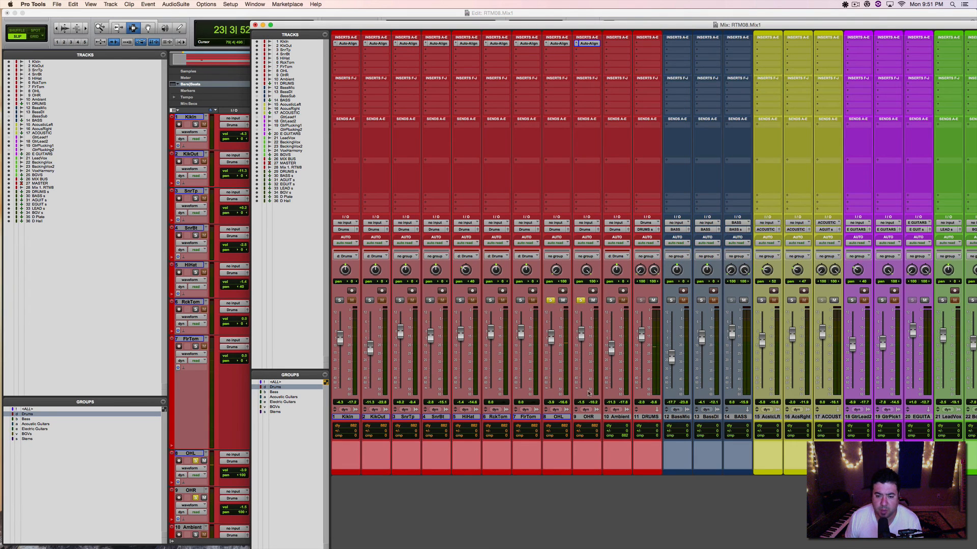
- Save the session under the new name RTM08.Phasealign in the RTM08 folder
click(56, 5)
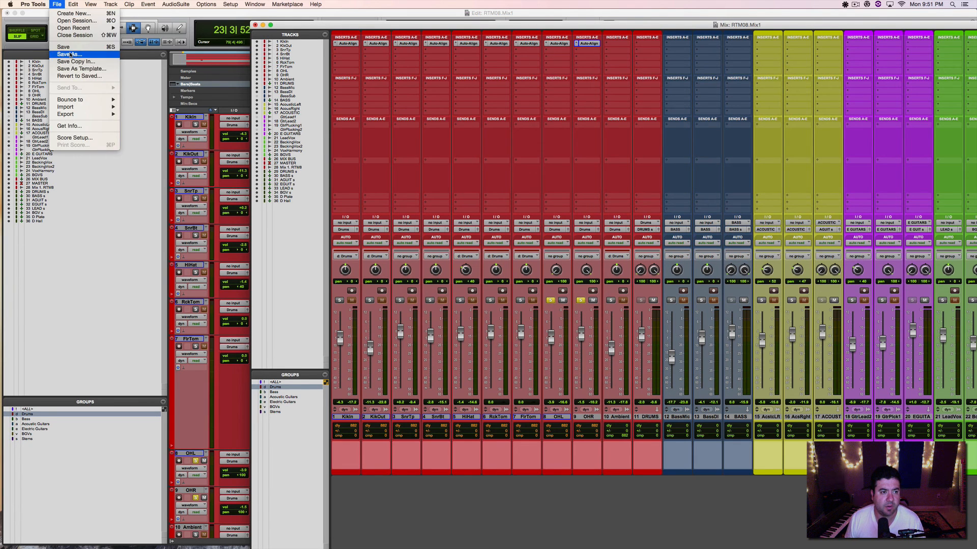
click(70, 54)
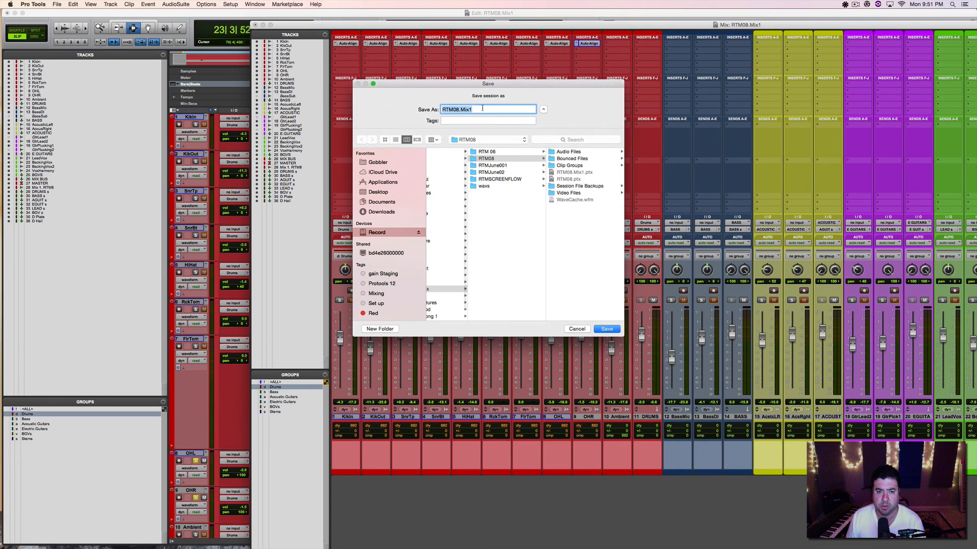
click(481, 109)
key(BackSpace)
key(BackSpace)
key(BackSpace)
key(BackSpace)
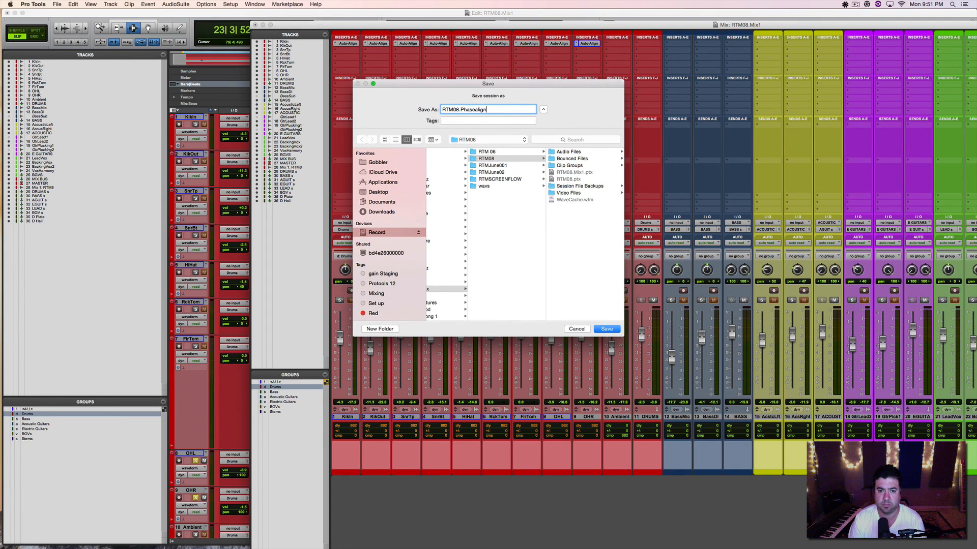
key(Return)
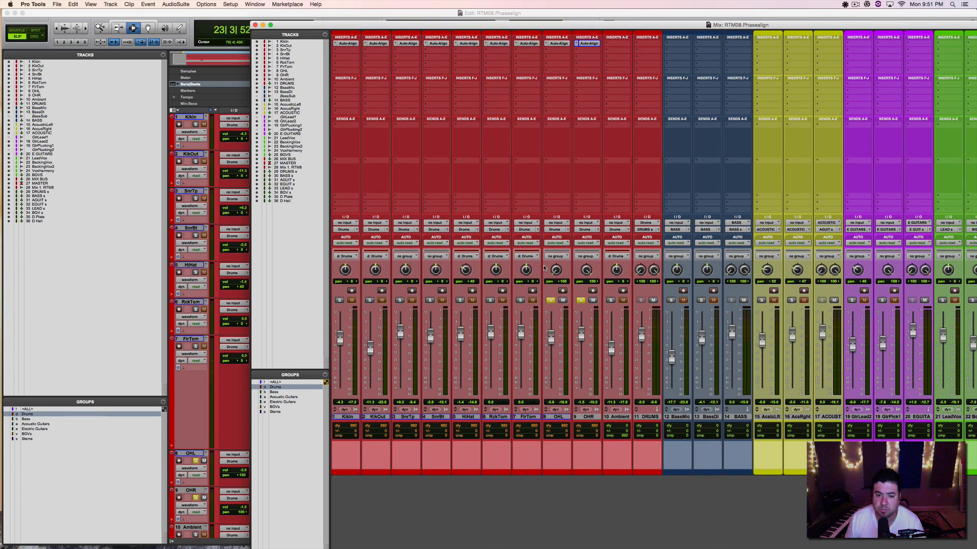
- Suspend the track groups and change the soloed tracks from OHL and OHR to HiHat and OHL
click(550, 301)
click(580, 300)
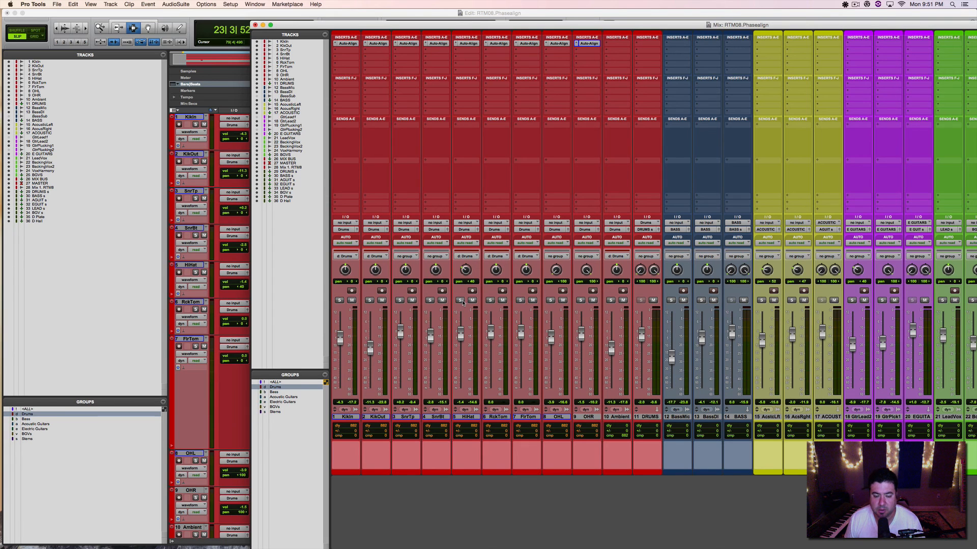
key(d)
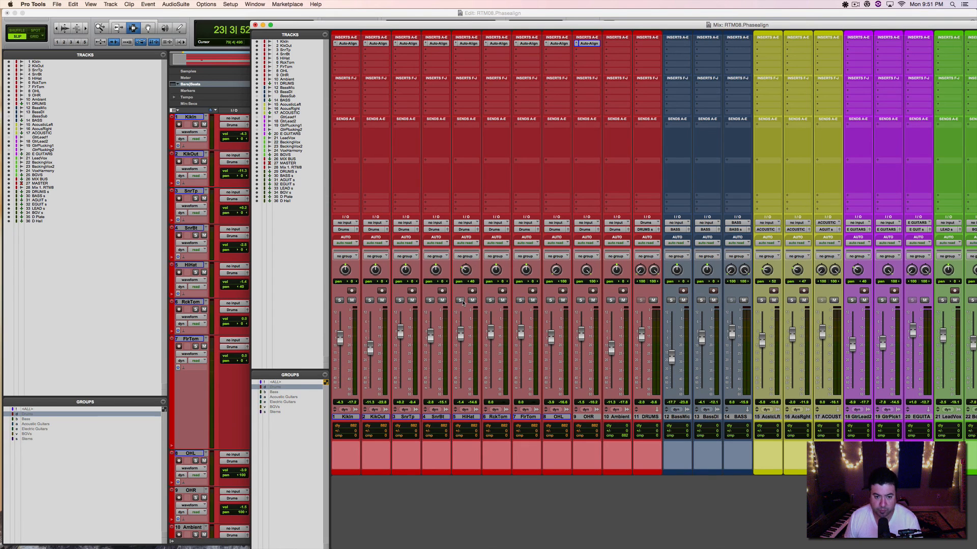
click(462, 301)
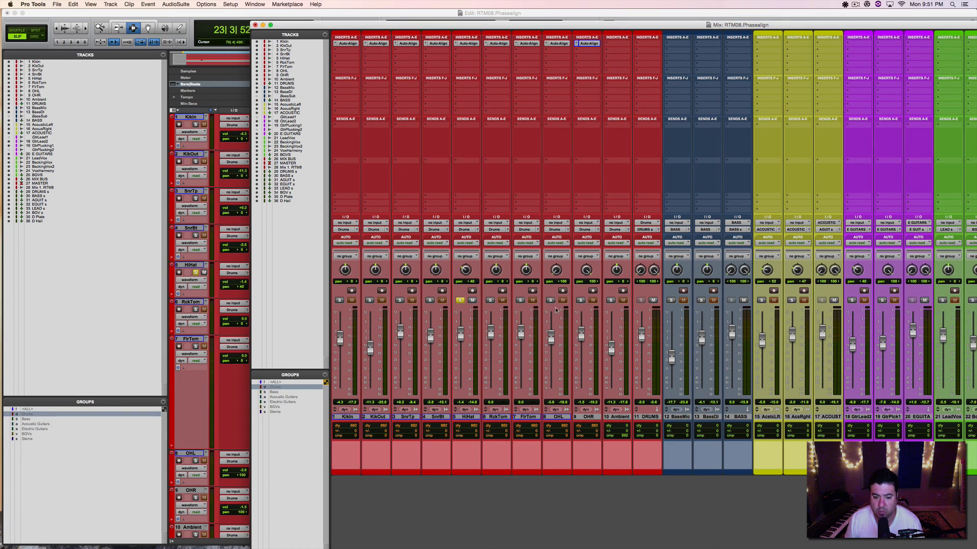
click(551, 301)
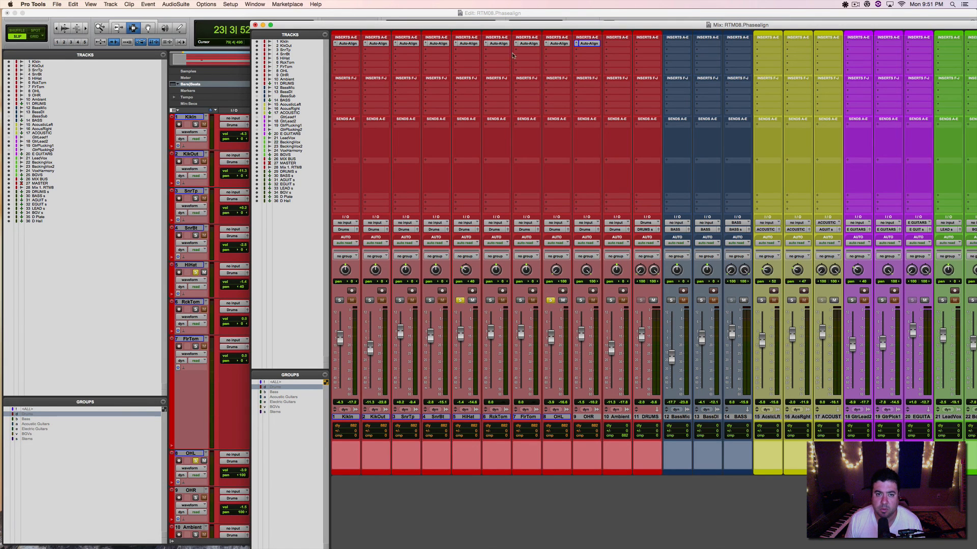
- Check OHL's Auto-Align send and receive settings, and set HiHat's Auto-Align to receive from group 2
click(554, 44)
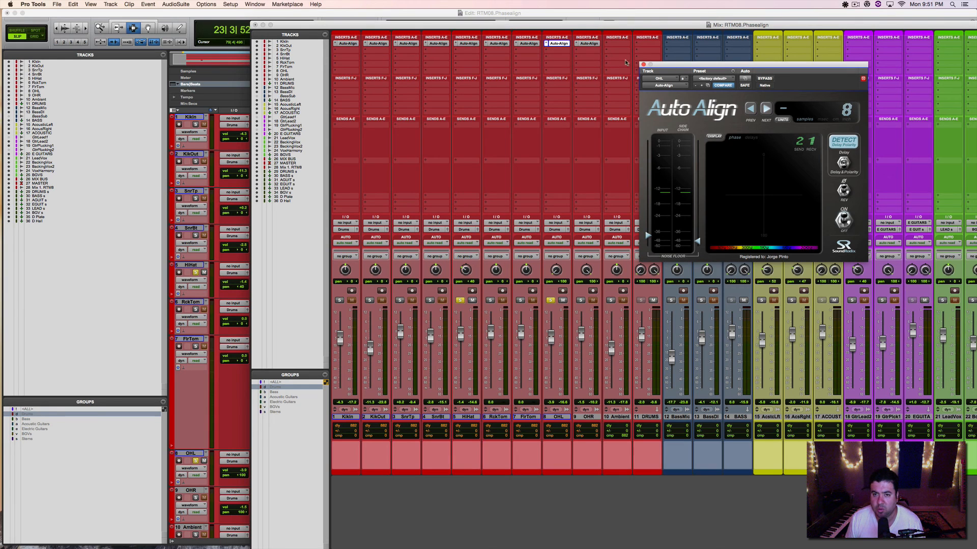
click(643, 64)
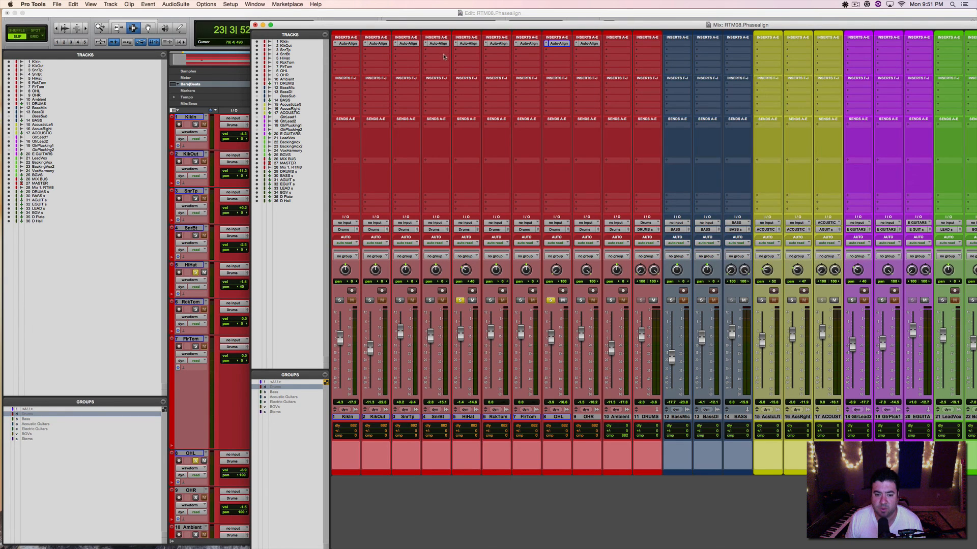
click(468, 45)
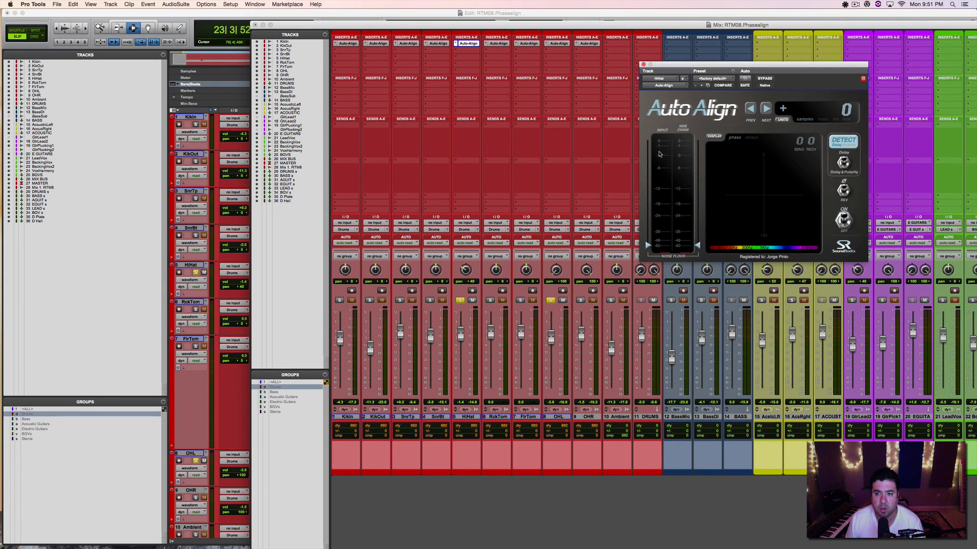
click(811, 145)
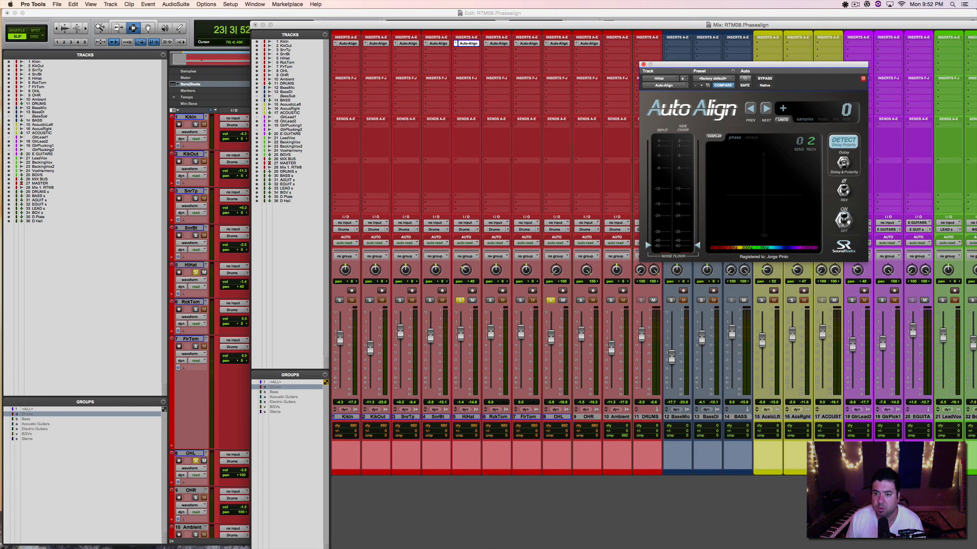
- Run Auto-Align detection on HiHat during playback with both noise floor thresholds raised, and clear the solos on HiHat and OHL
click(841, 142)
key(space)
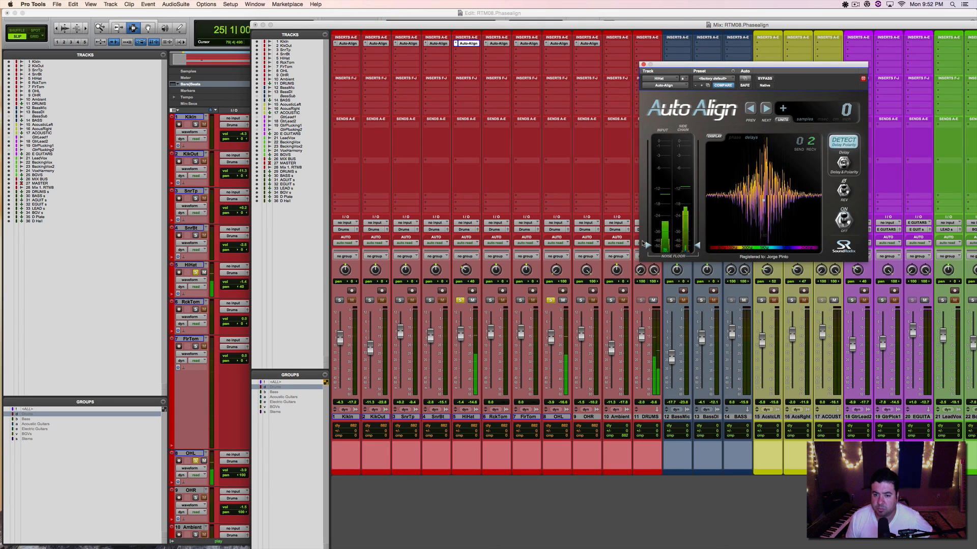
mouse_move(647, 248)
mouse_down()
mouse_move(647, 238)
mouse_move(697, 237)
mouse_up()
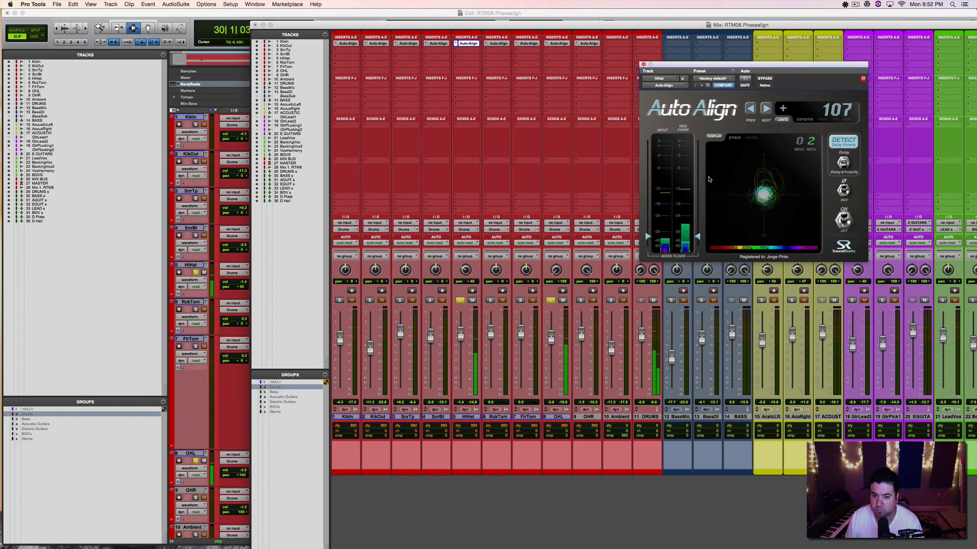
key(space)
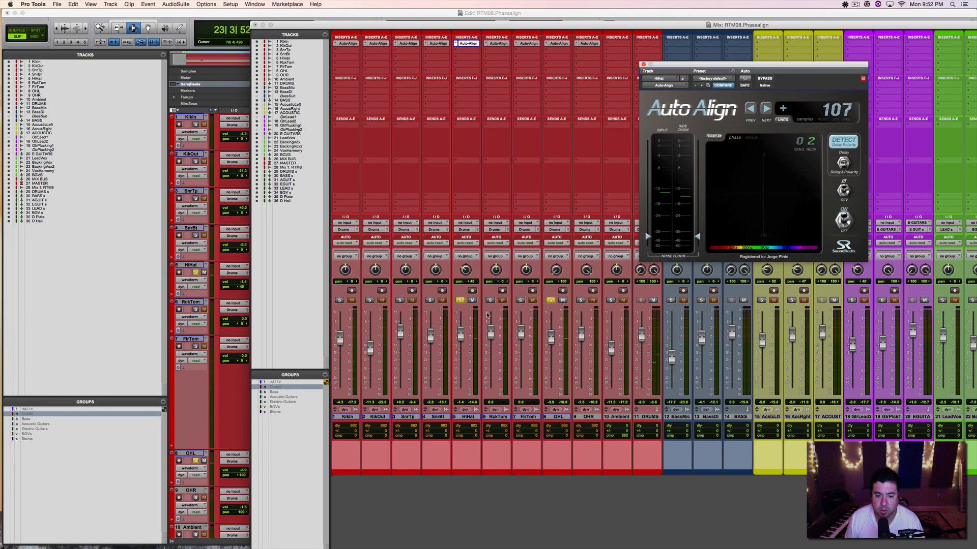
click(460, 301)
click(550, 301)
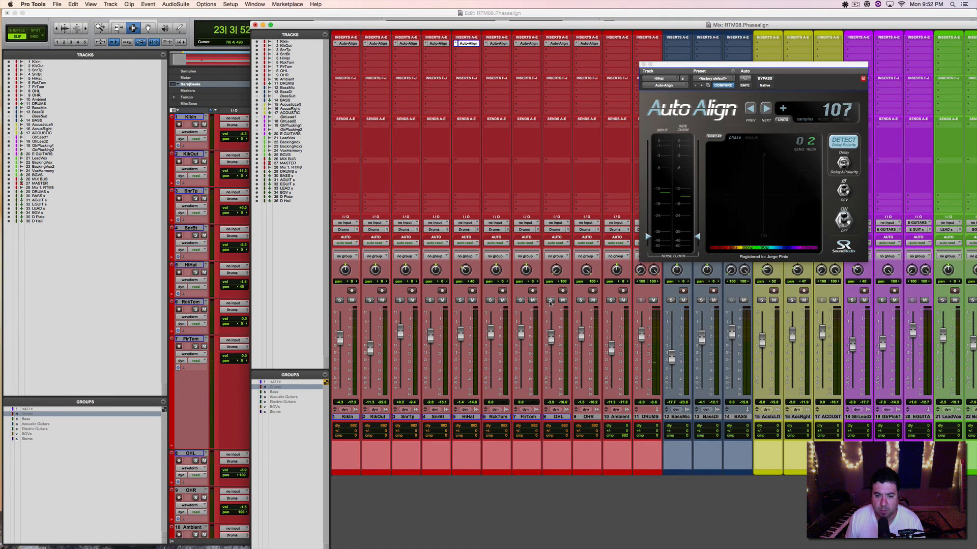
- Select the FlrTom clip at bar 28 in the timeline and audition it
key(super+equal)
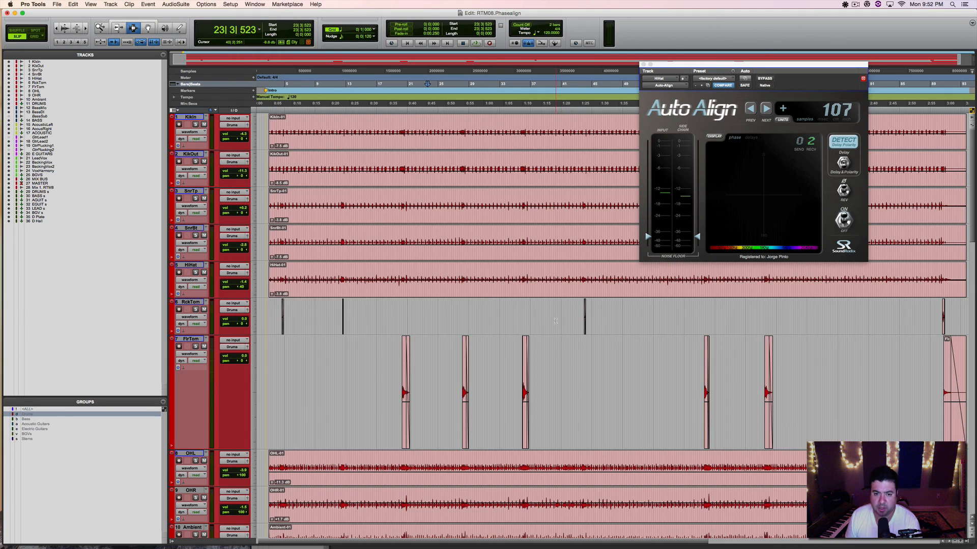
click(509, 368)
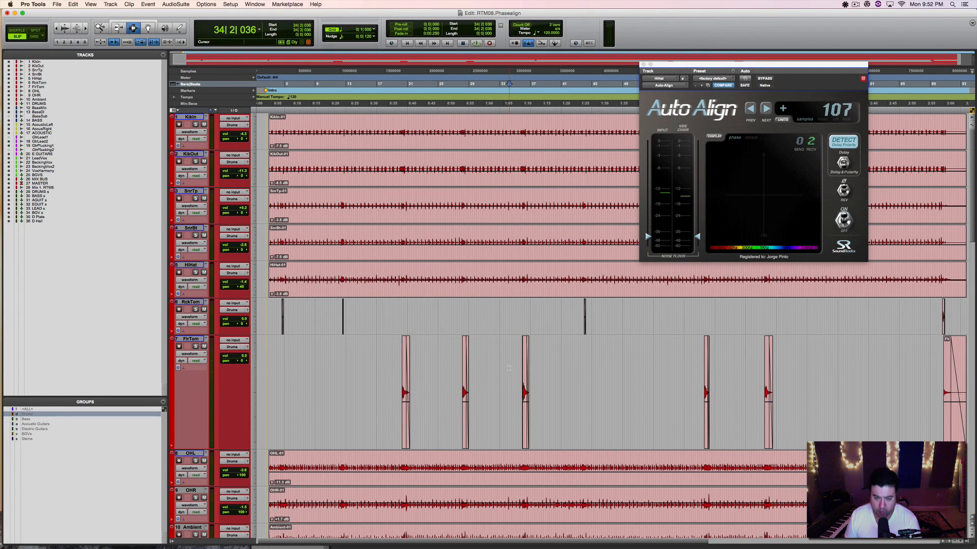
key(super+bracketright)
key(super+bracketright)
double_click(440, 370)
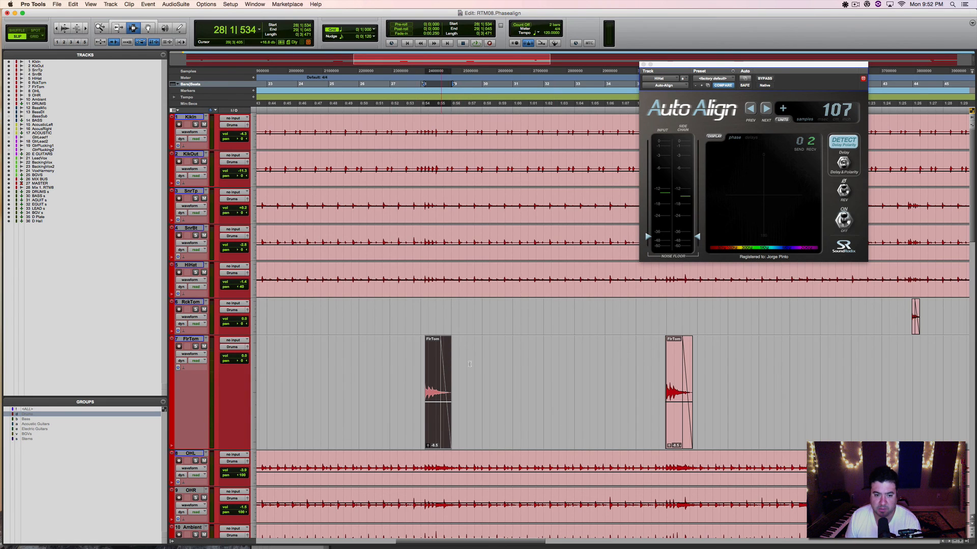
key(super+equal)
key(super+equal)
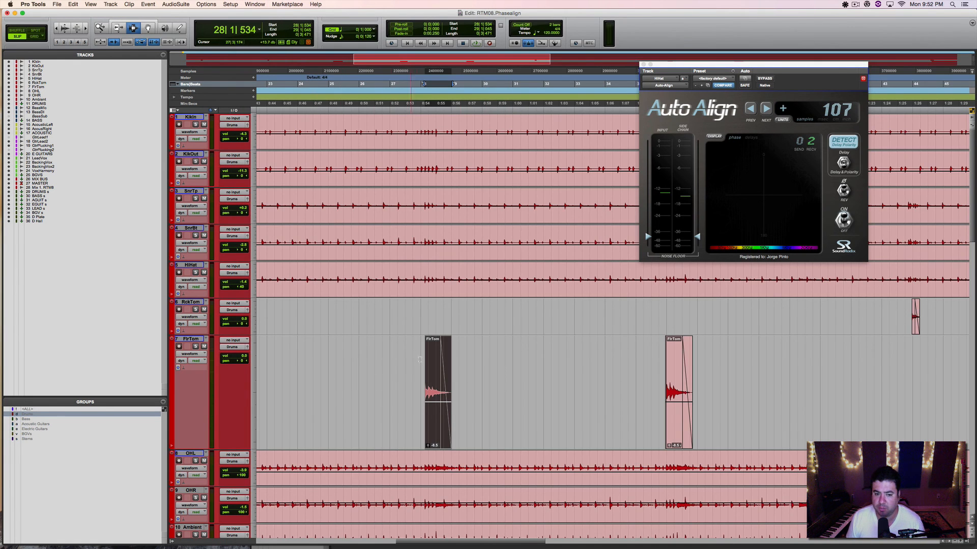
click(415, 361)
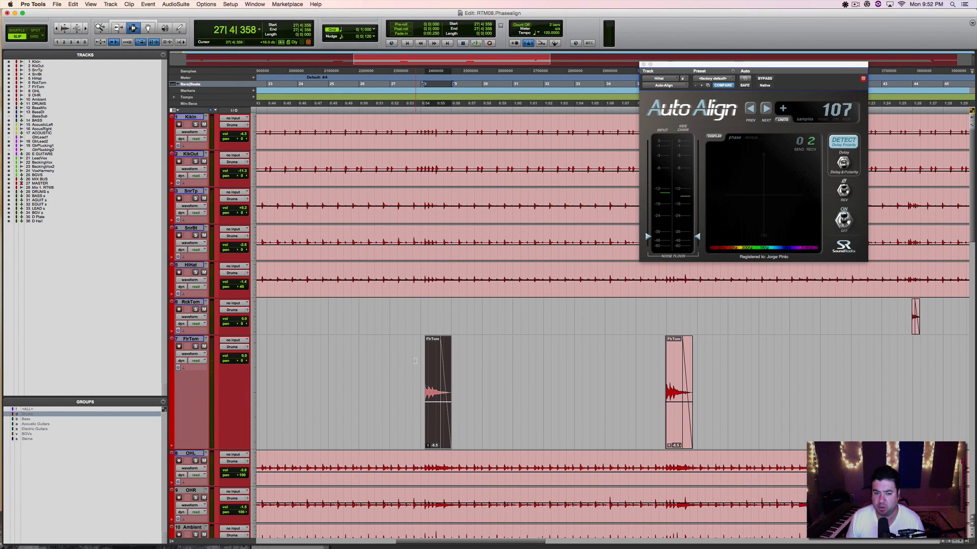
click(206, 339)
double_click(428, 375)
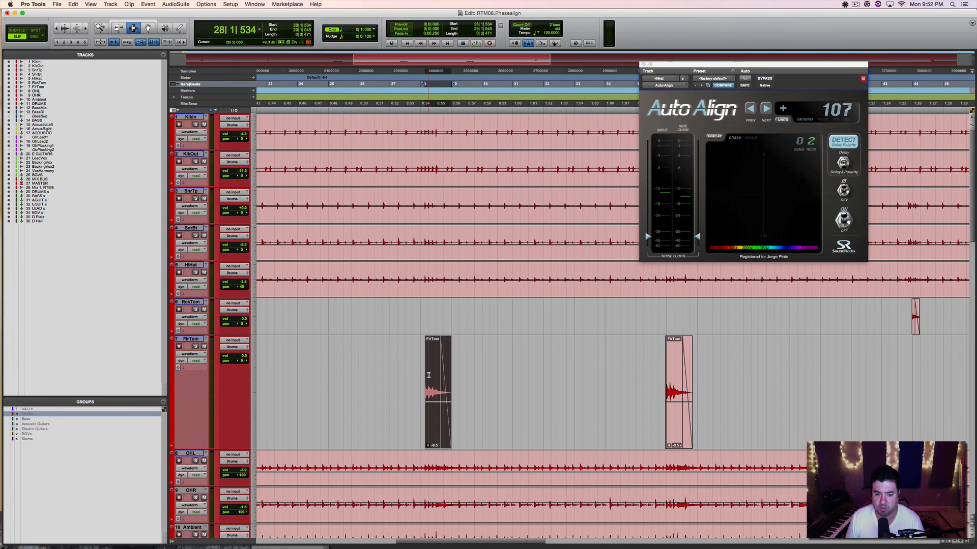
key(space)
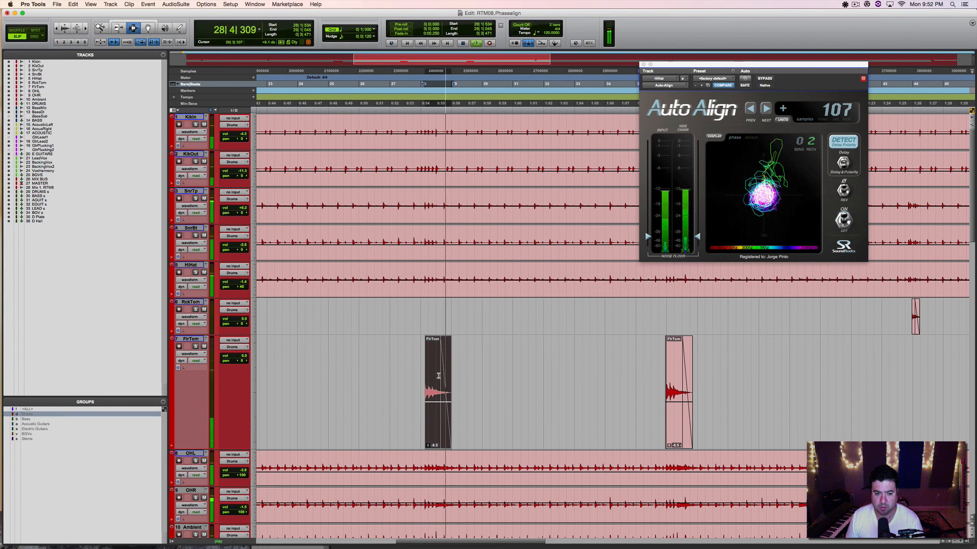
key(super+equal)
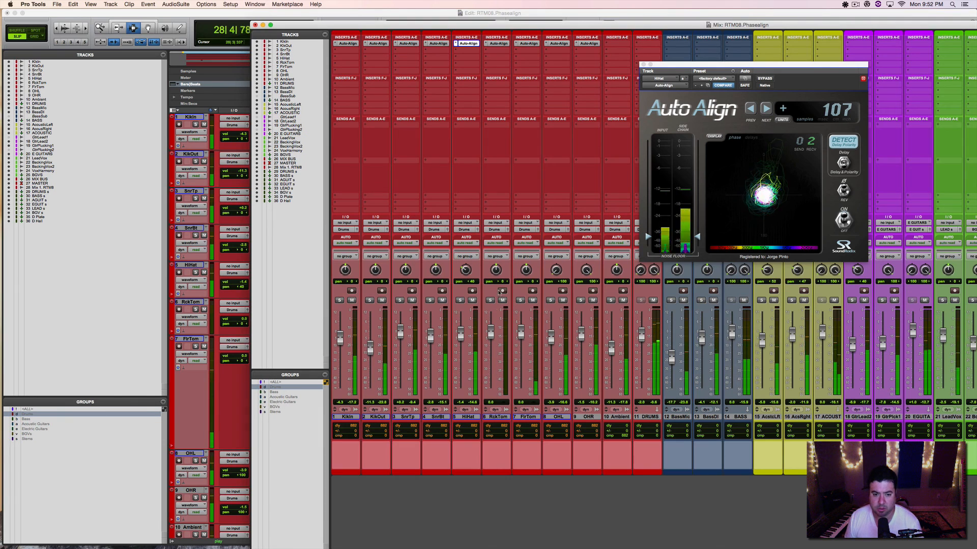
key(space)
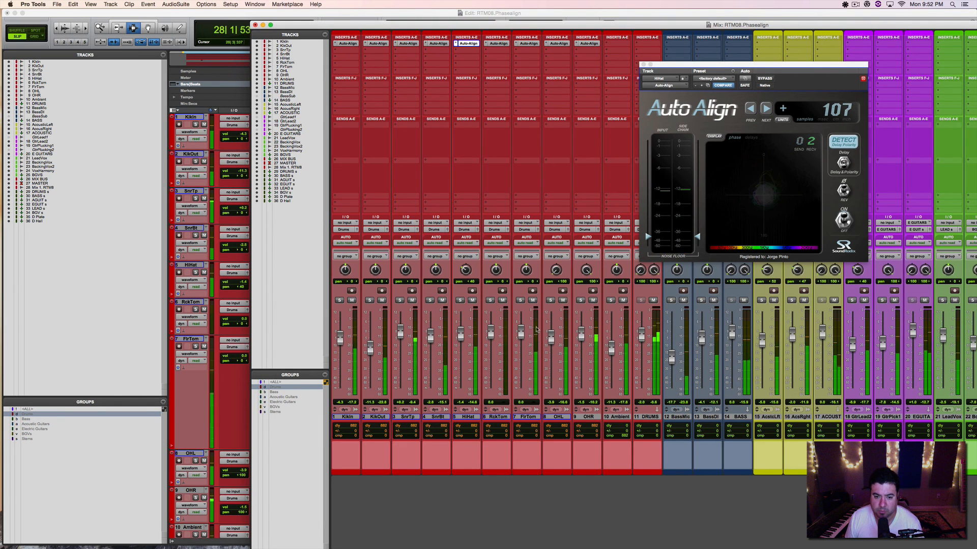
- Solo FlrTom and OHL, and set FlrTom's Auto-Align to receive from group 2
click(521, 302)
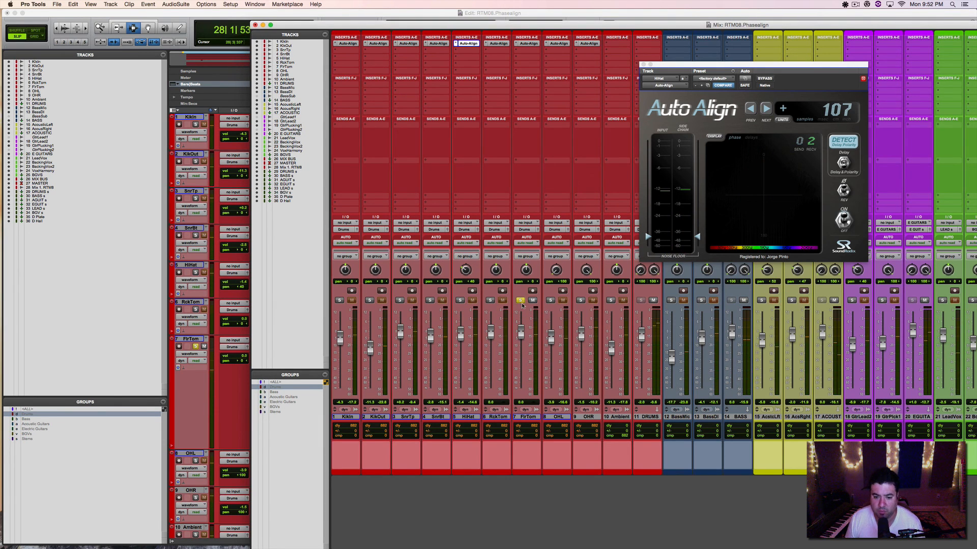
click(550, 300)
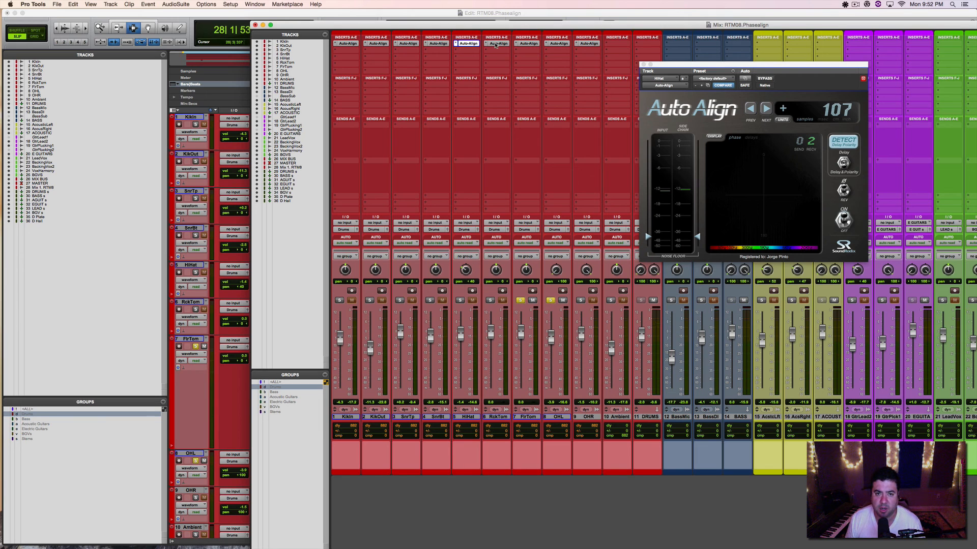
click(529, 43)
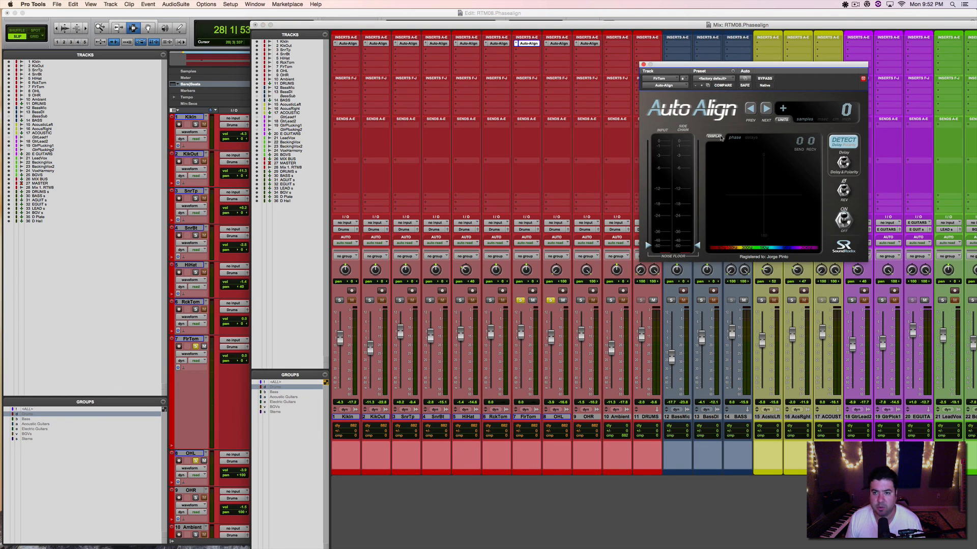
click(809, 143)
click(809, 143)
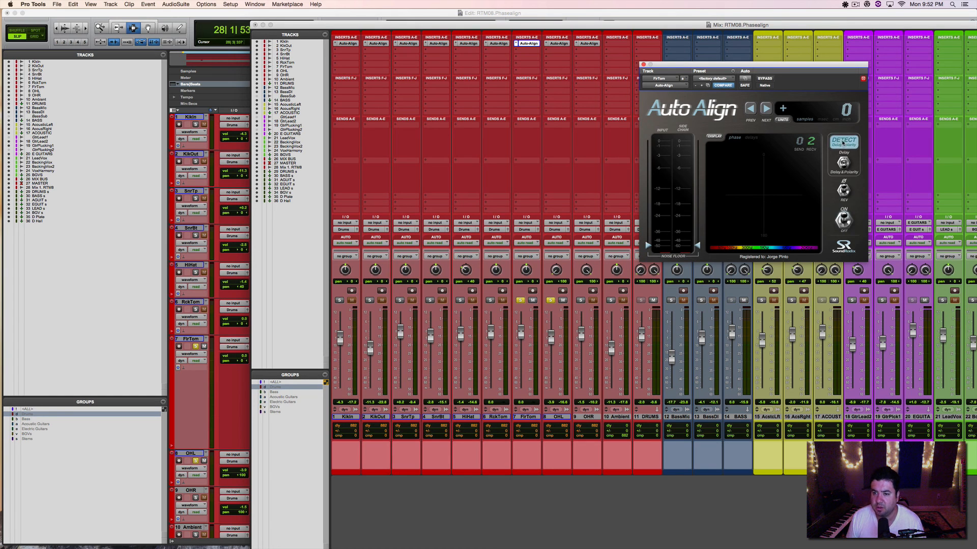
- Run Auto-Align detection on FlrTom during playback with the side chain noise floor threshold raised
click(841, 141)
key(space)
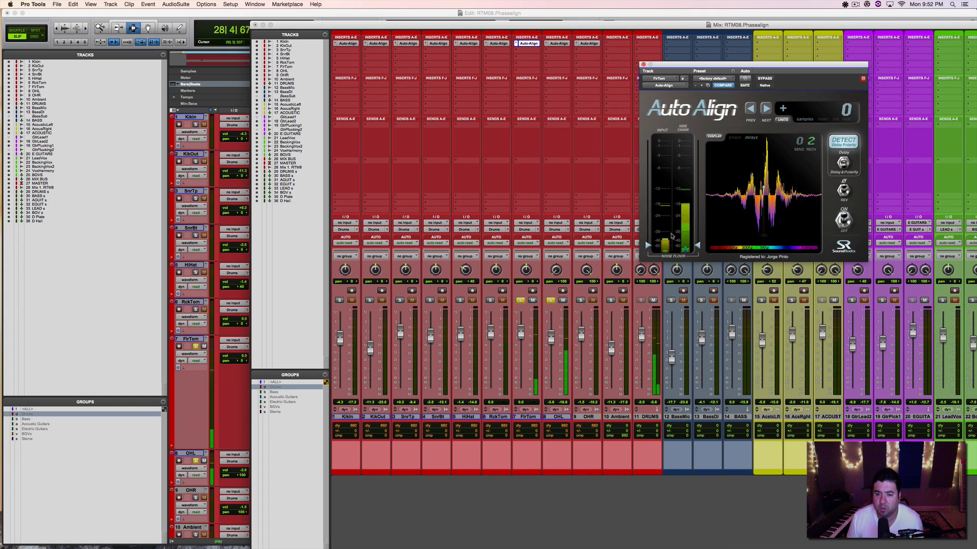
drag(697, 248, 697, 236)
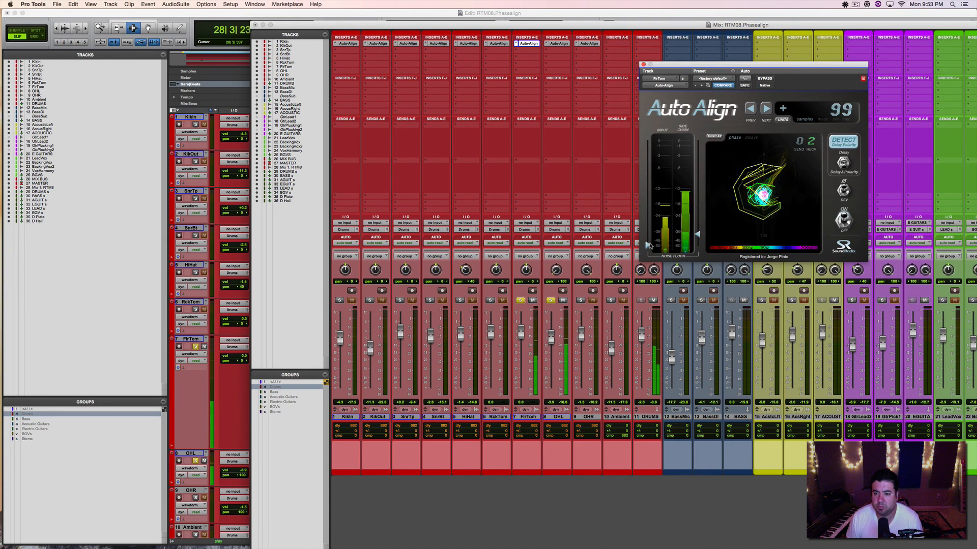
key(space)
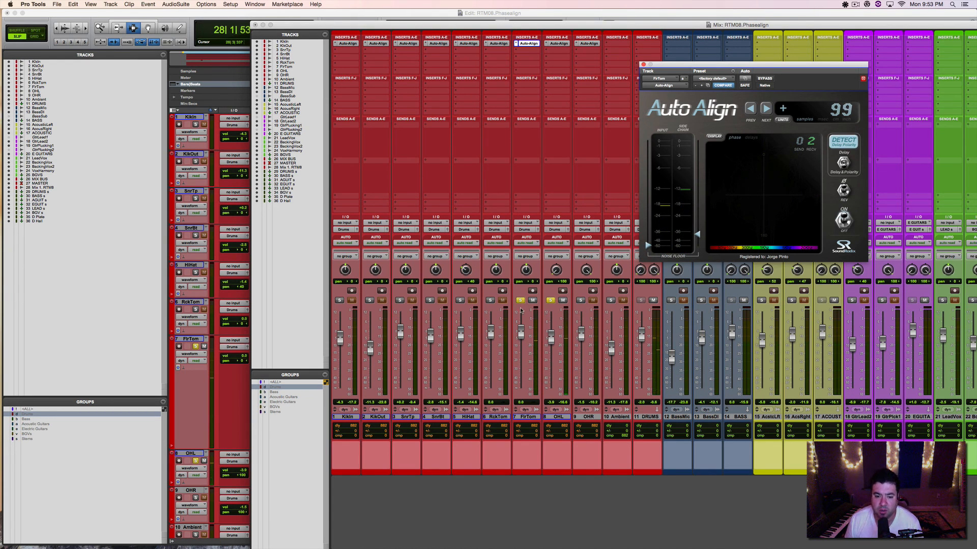
- Replace the FlrTom solo with RckTom alongside OHL, and set RckTom's Auto-Align to receive from group 2
click(490, 300)
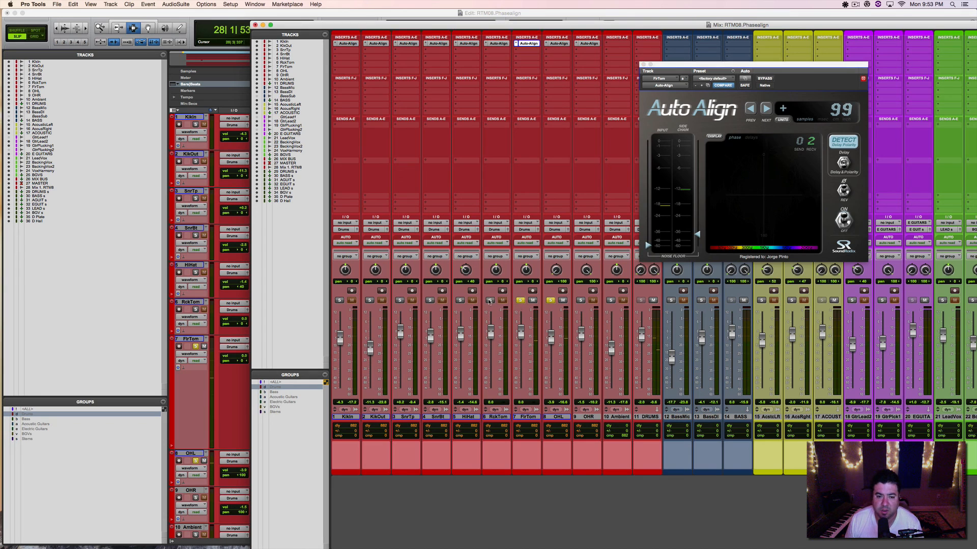
click(550, 301)
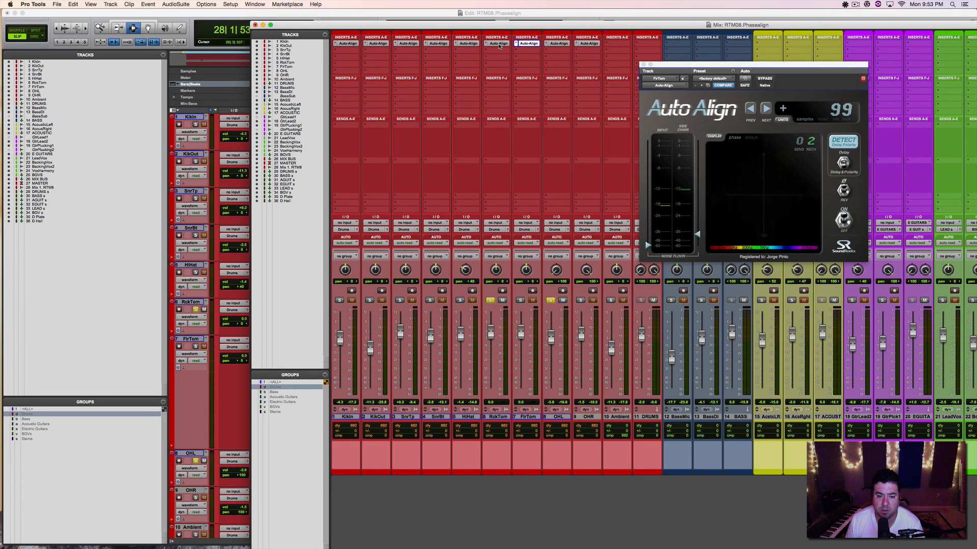
click(498, 44)
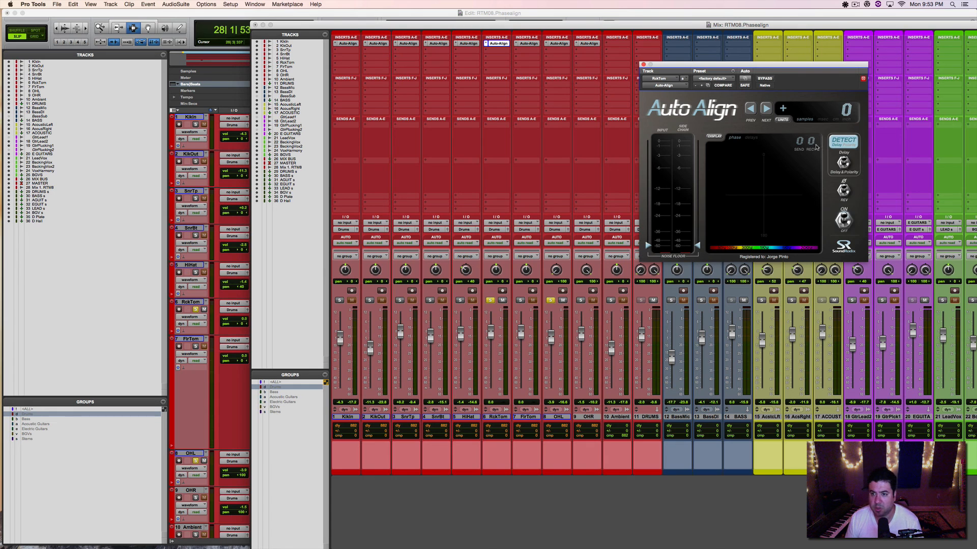
drag(815, 147, 812, 145)
- Select a time range around the last RckTom clip, starting at 90|2|730, and audition it
key(super+equal)
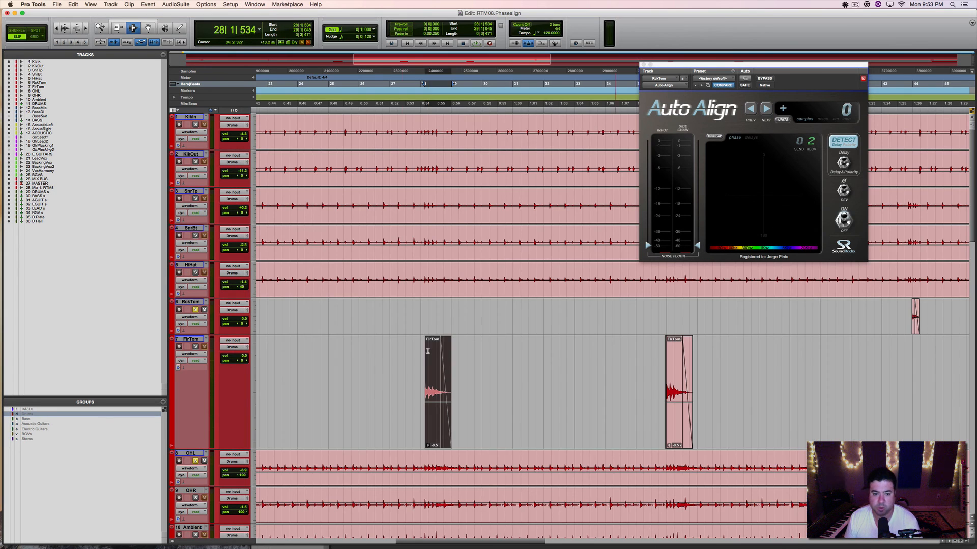
click(523, 377)
scroll(520, 371, left, 13)
scroll(507, 350, right, 13)
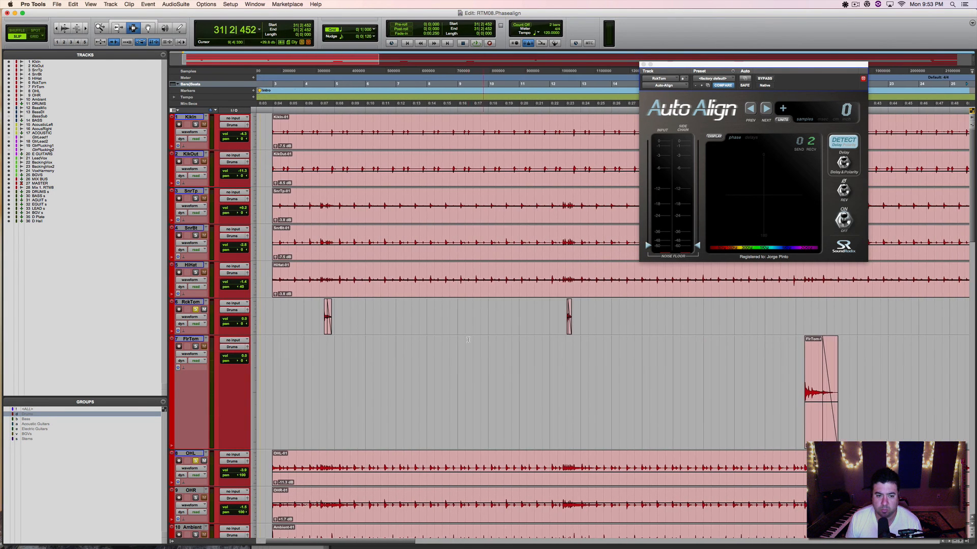
scroll(506, 349, right, 20)
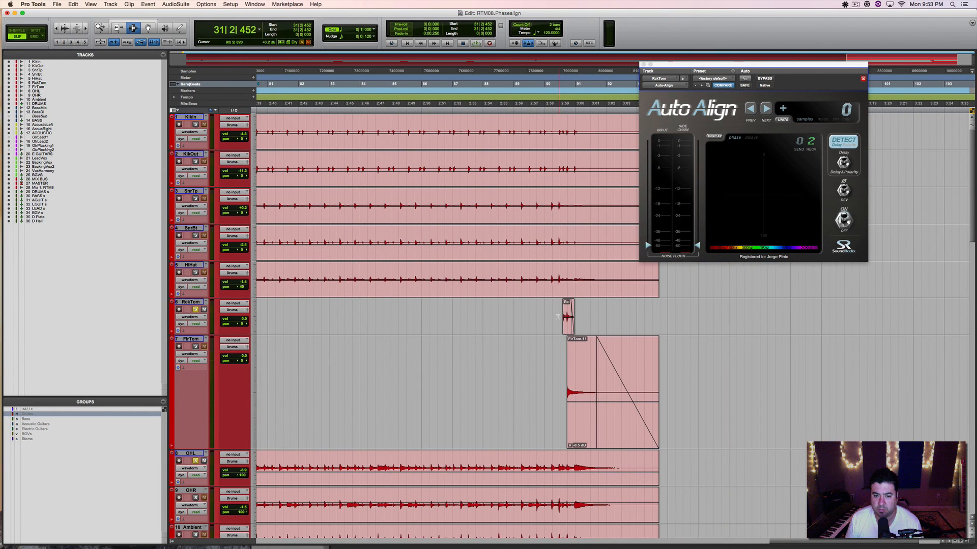
drag(557, 317, 593, 320)
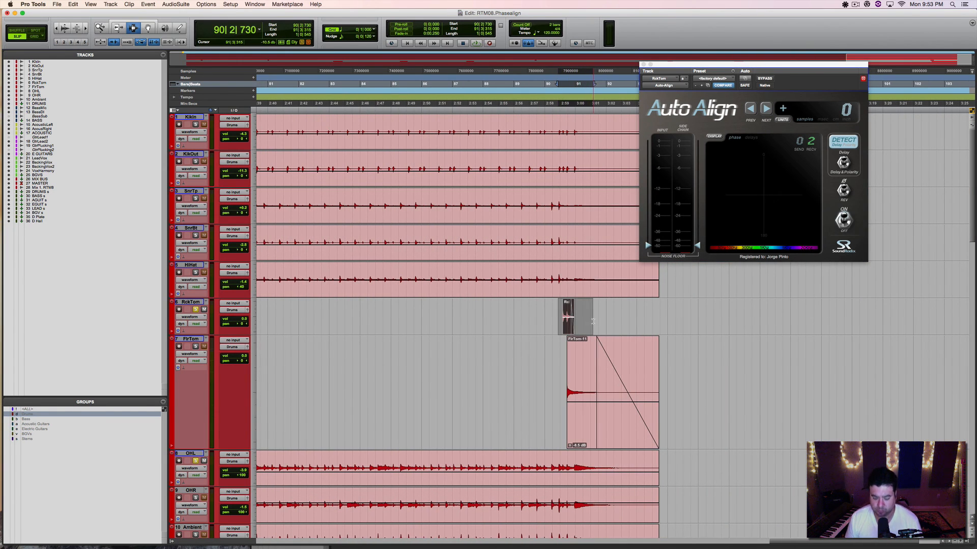
key(space)
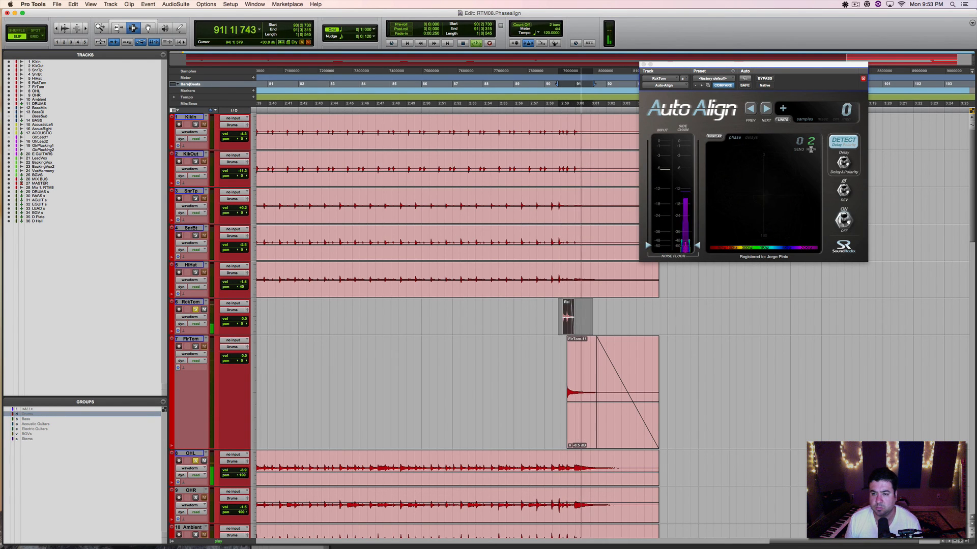
key(space)
- Run Auto-Align detection on RckTom during playback of the selected range, with the side chain noise floor threshold raised
click(846, 145)
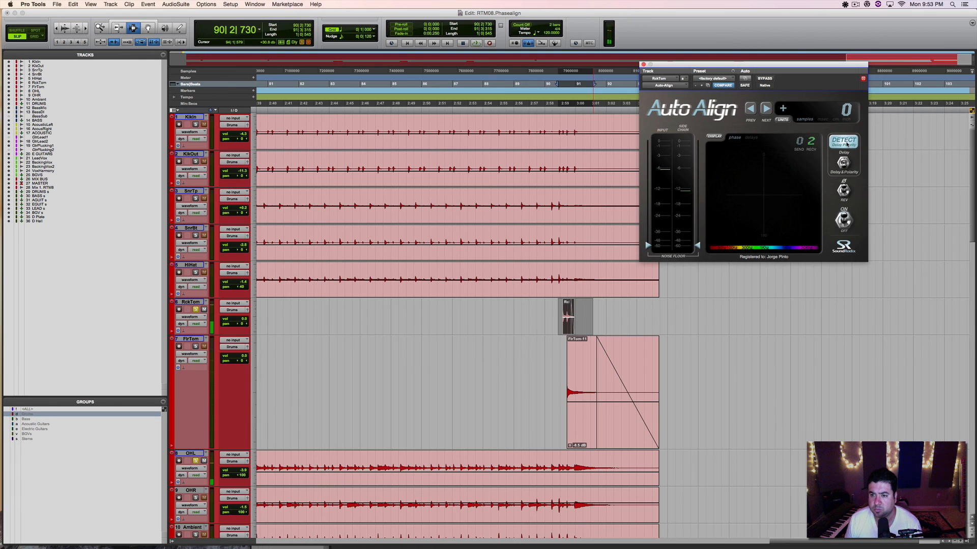
key(space)
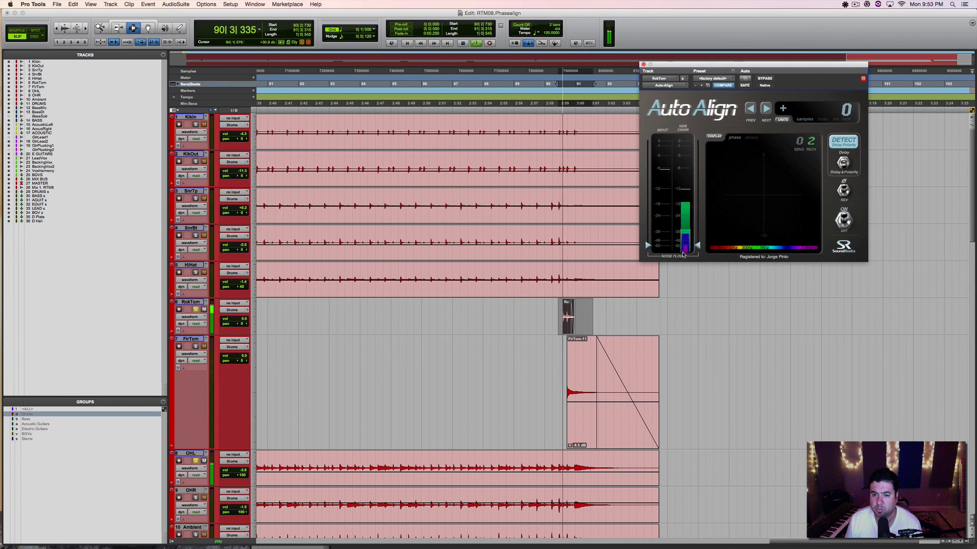
drag(697, 246, 697, 229)
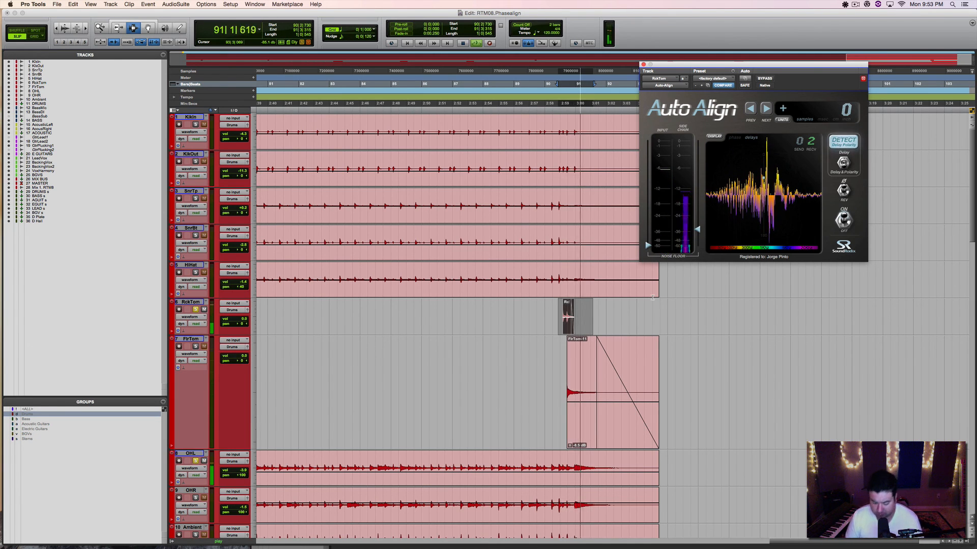
- Clear the solos on OHL and RckTom in the mixer and close RckTom's Auto-Align
key(super+equal)
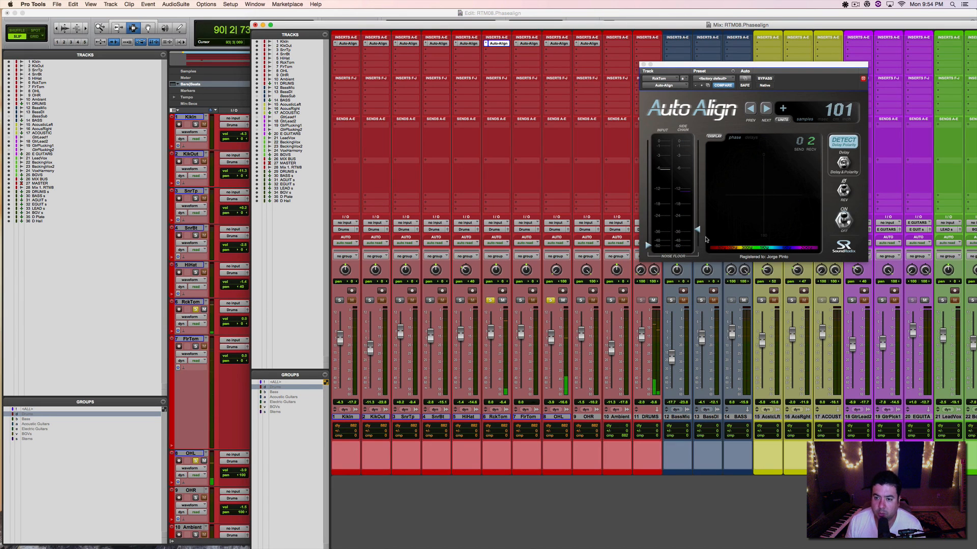
key(super+equal)
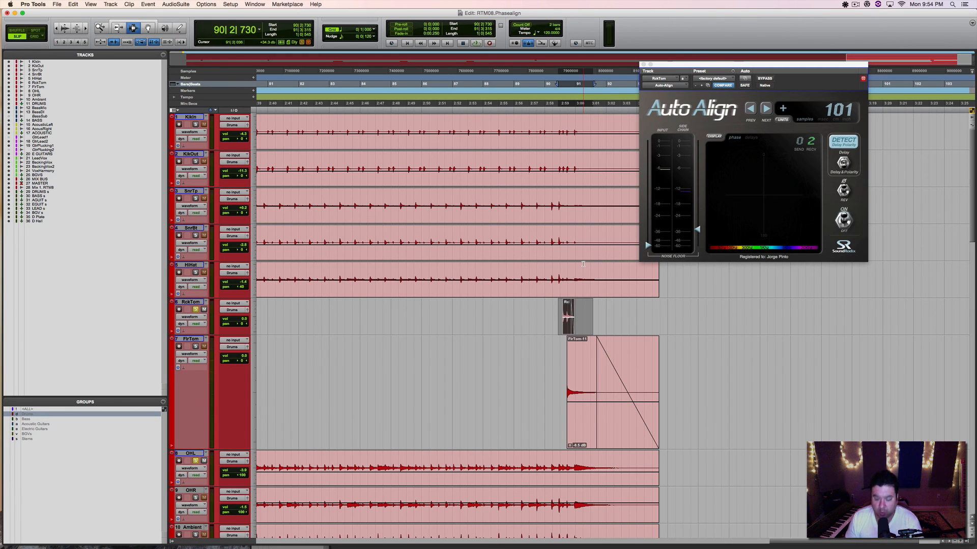
key(super+equal)
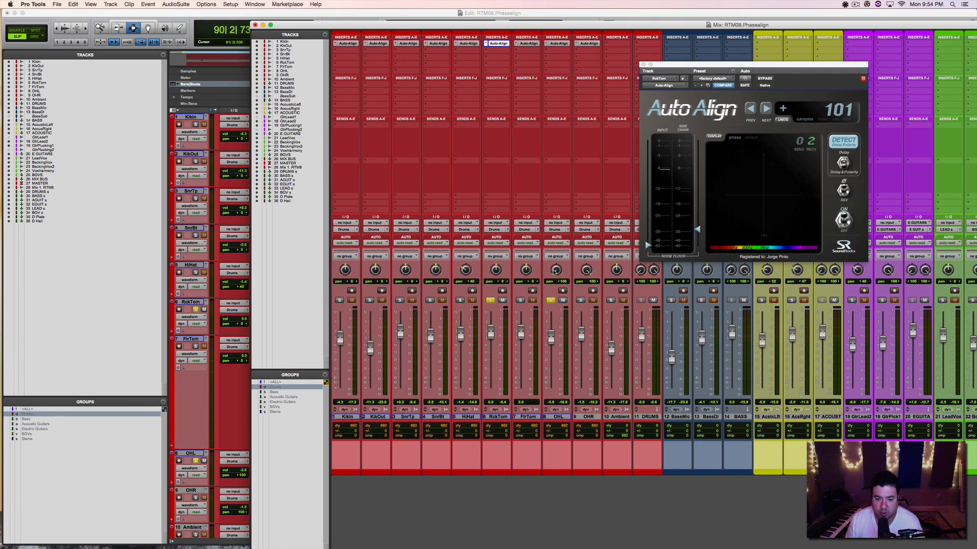
click(550, 300)
click(490, 301)
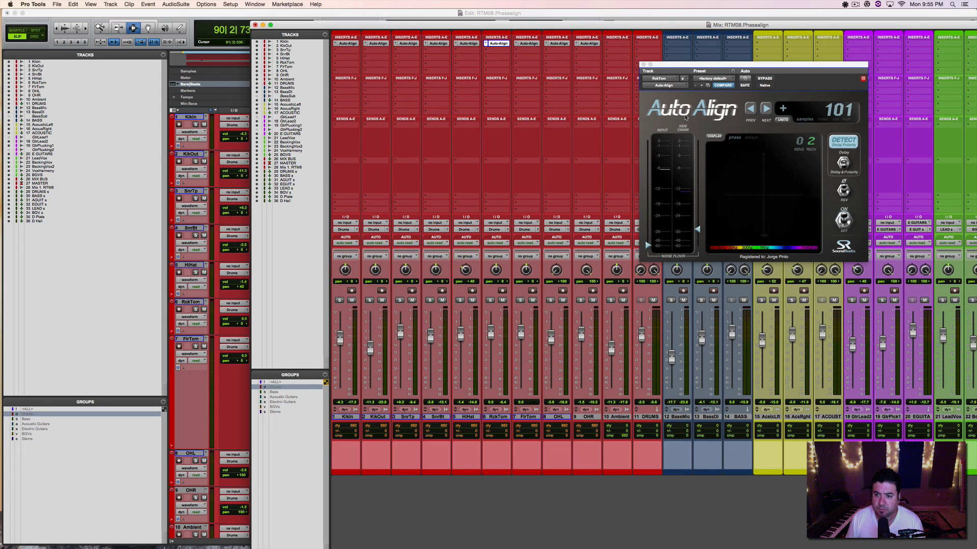
click(643, 64)
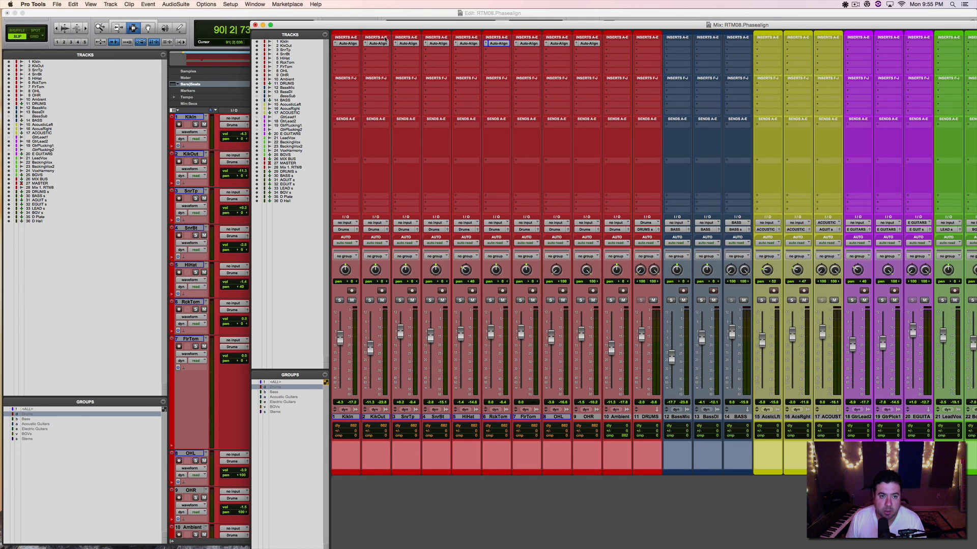
- Solo OHL and KikIn, and set KikIn's Auto-Align to receive from group 2
drag(378, 28, 368, 20)
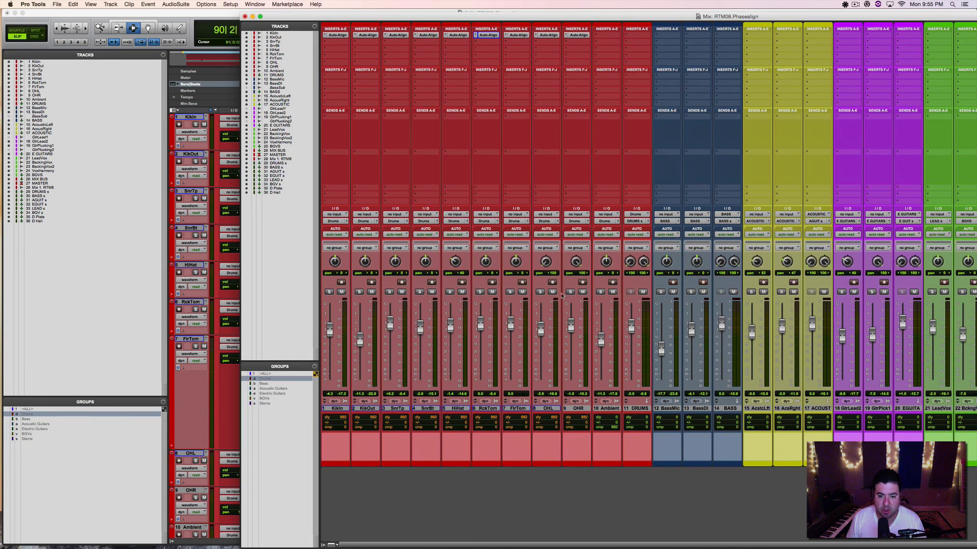
click(540, 292)
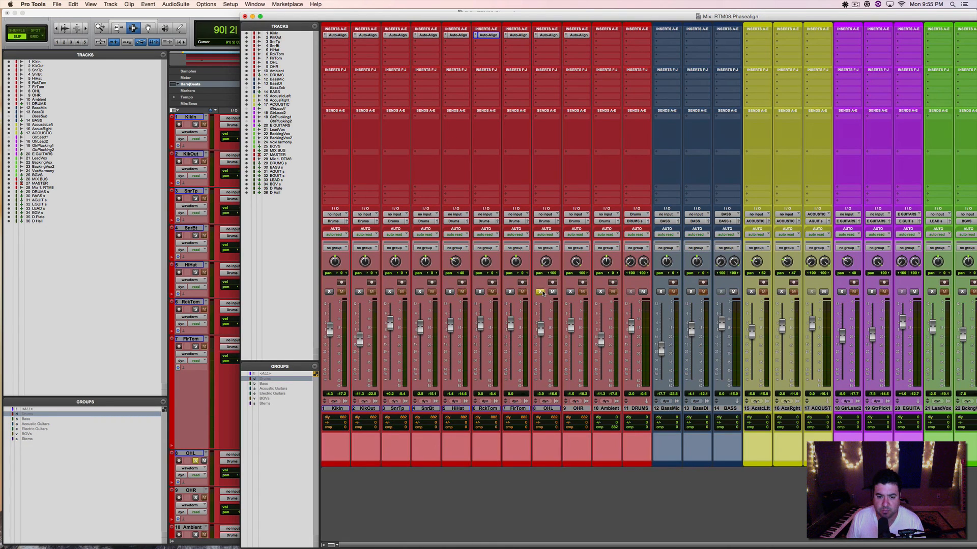
click(329, 292)
click(337, 35)
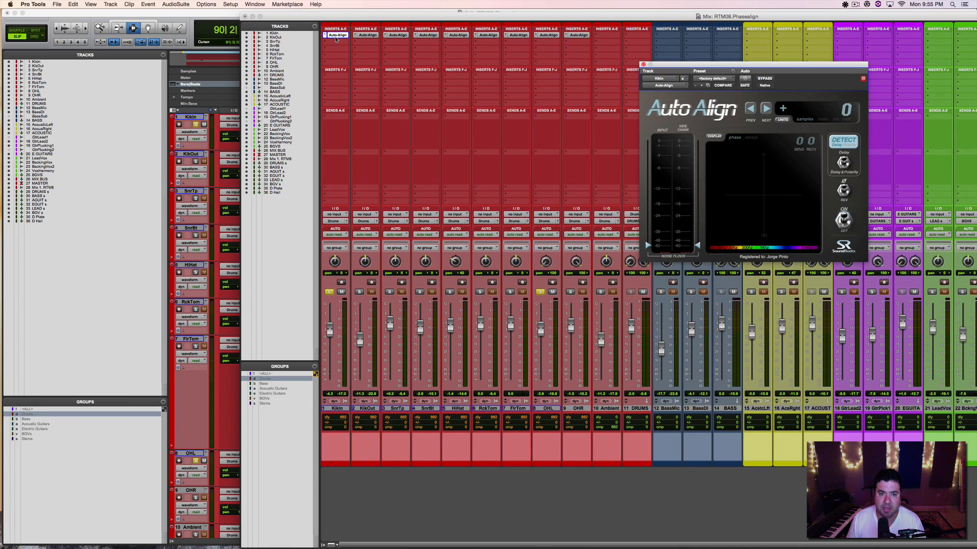
drag(720, 62, 609, 39)
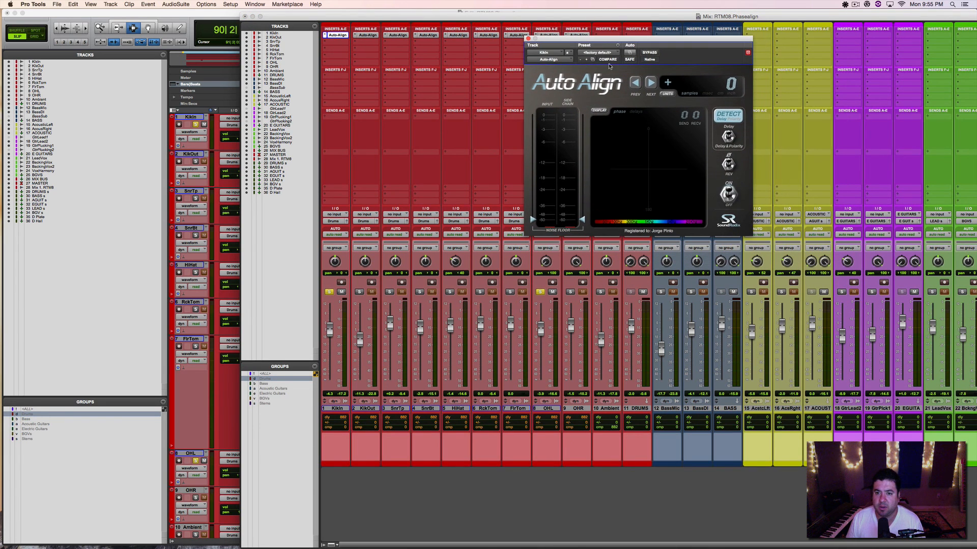
click(695, 117)
click(695, 119)
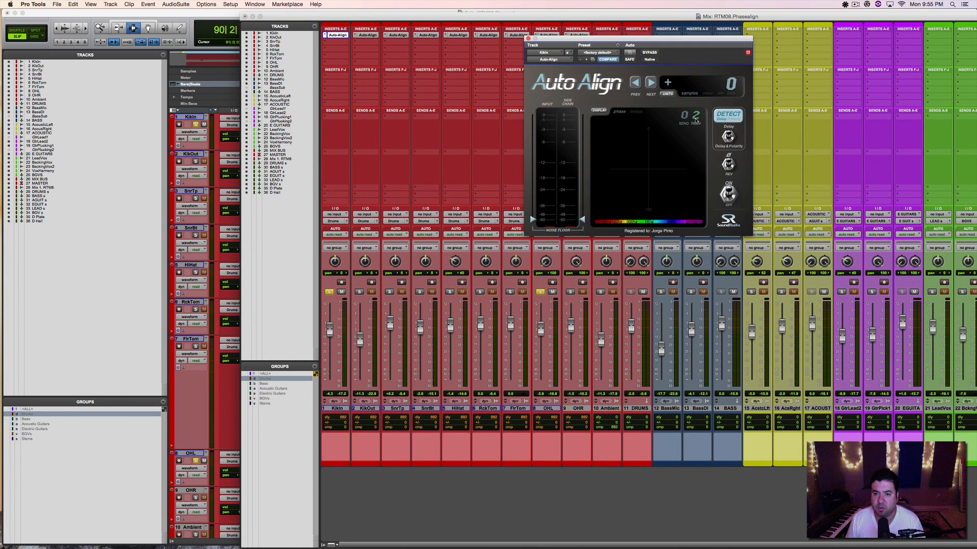
- Try Auto-Align detection on KikIn during playback with the side chain noise floor threshold raised
click(727, 119)
key(space)
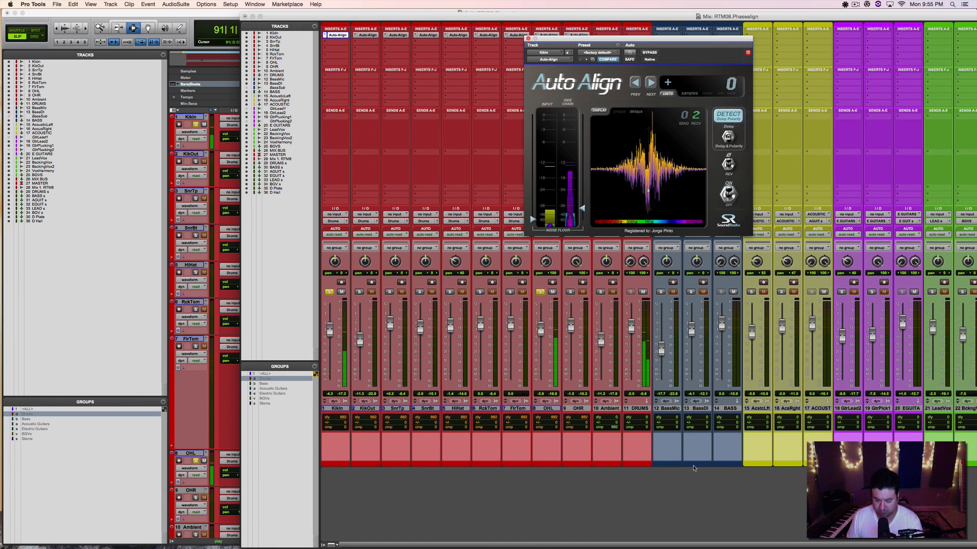
- Place the playback start at 3|4|687 near the song's beginning, just before the first RckTom clip, and audition KikIn with OHL
key(super+equal)
click(309, 303)
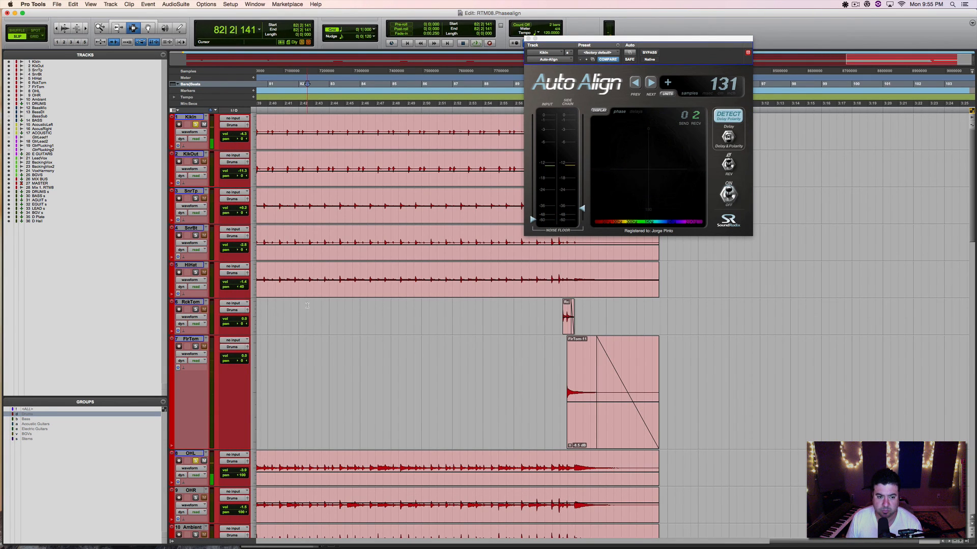
key(Return)
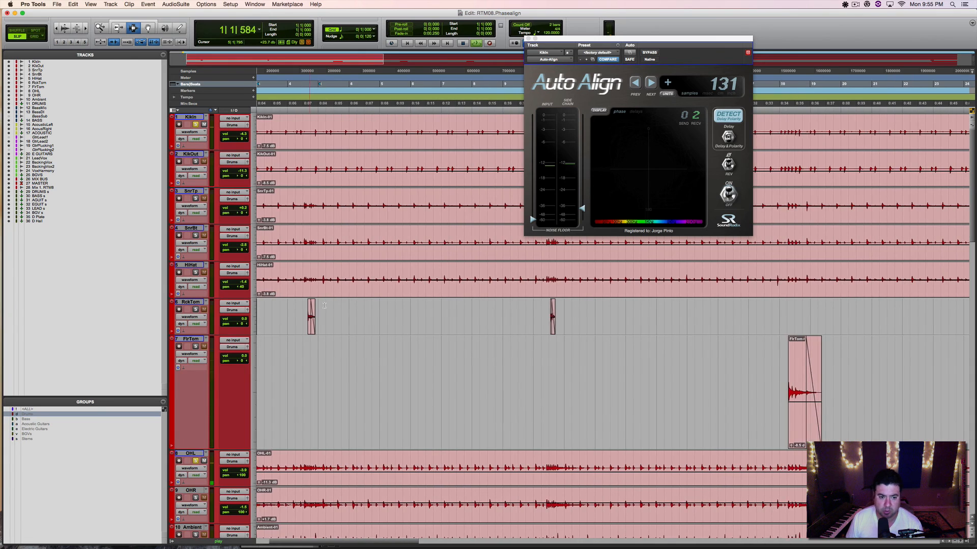
key(space)
click(345, 316)
key(space)
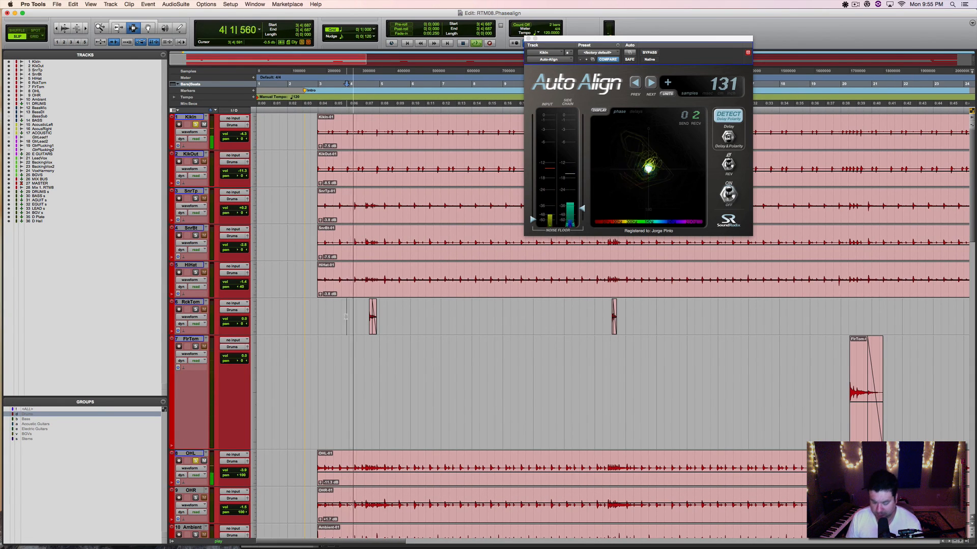
key(super+equal)
key(space)
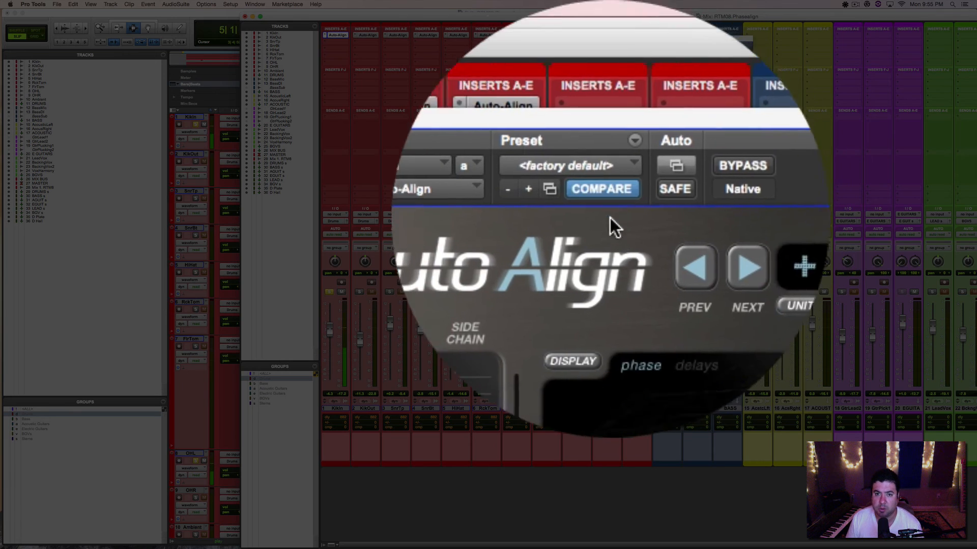
- Reset KikIn's Auto-Align to the factory default preset and try detection during playback
click(598, 52)
click(597, 52)
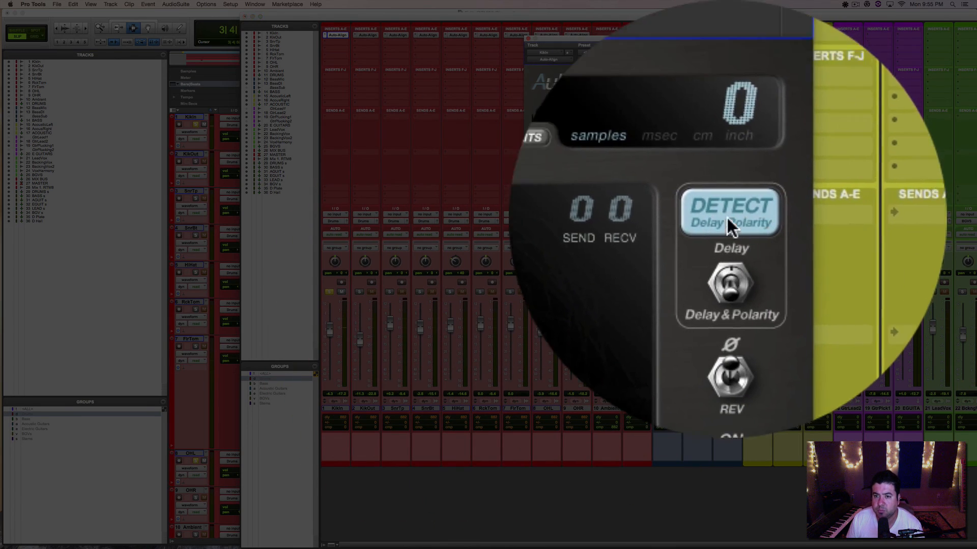
click(726, 117)
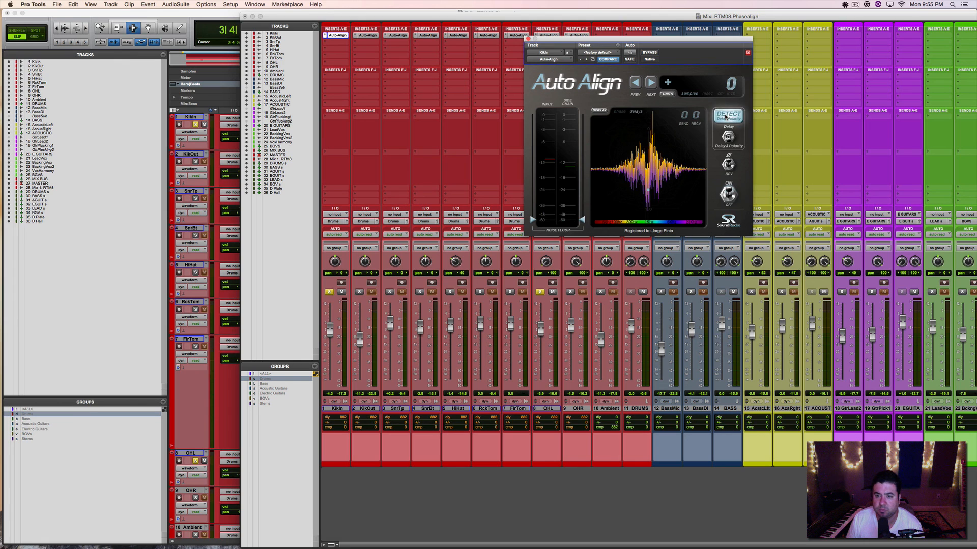
key(space)
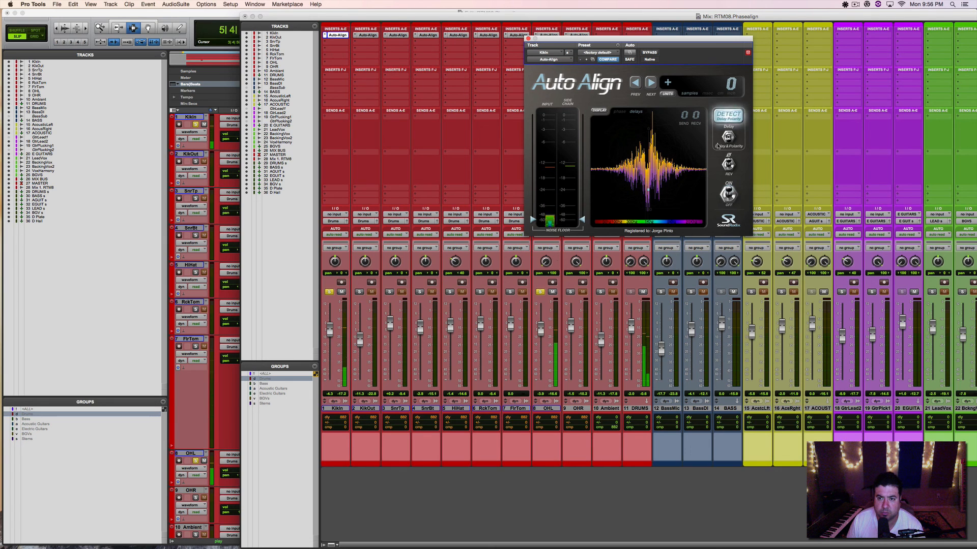
key(space)
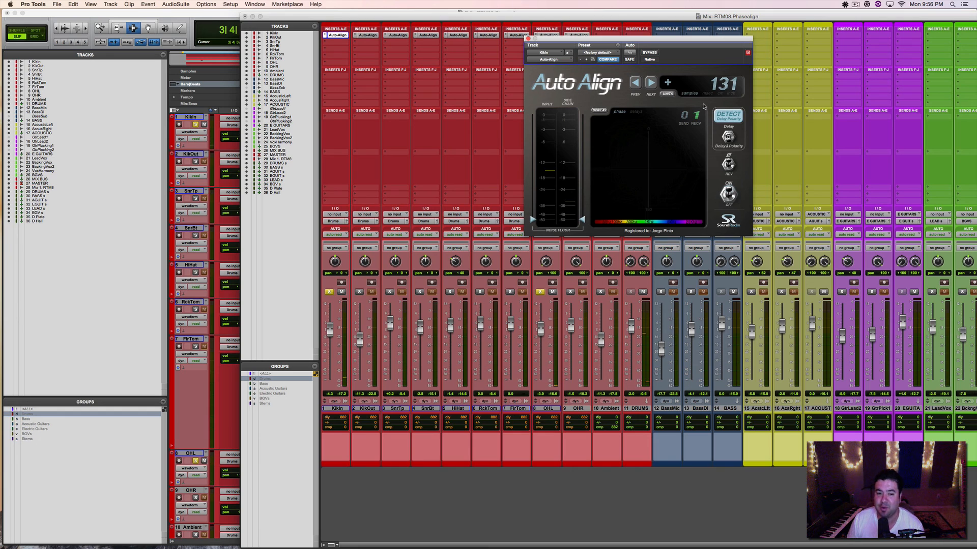
- Restore KikIn's factory default, set it to receive from group 2, and rerun Auto-Align detection during playback with both noise floors slightly raised
click(606, 53)
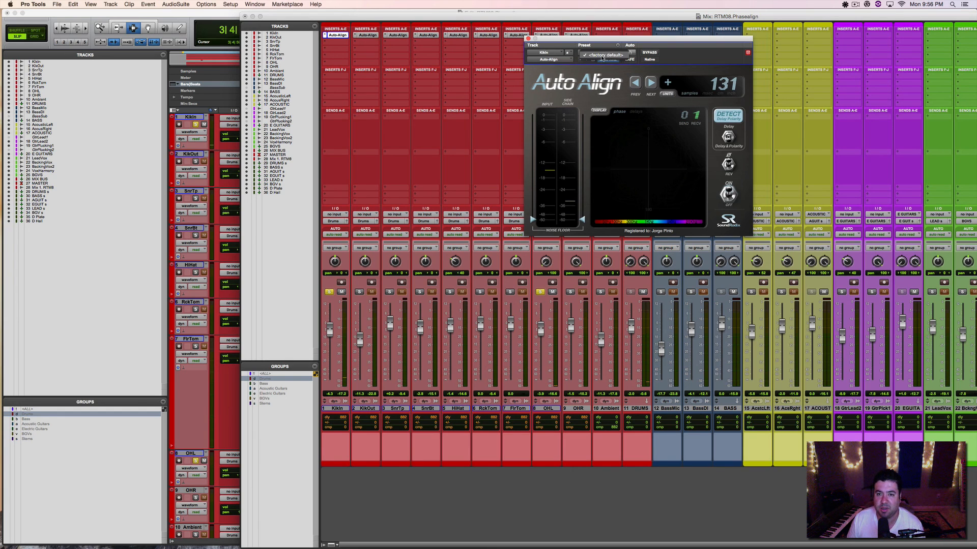
drag(697, 118, 701, 124)
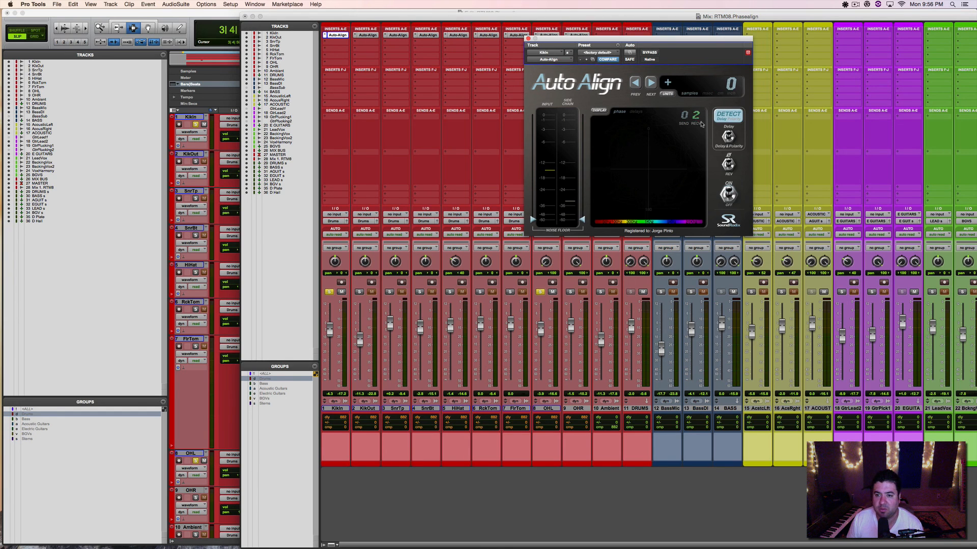
key(space)
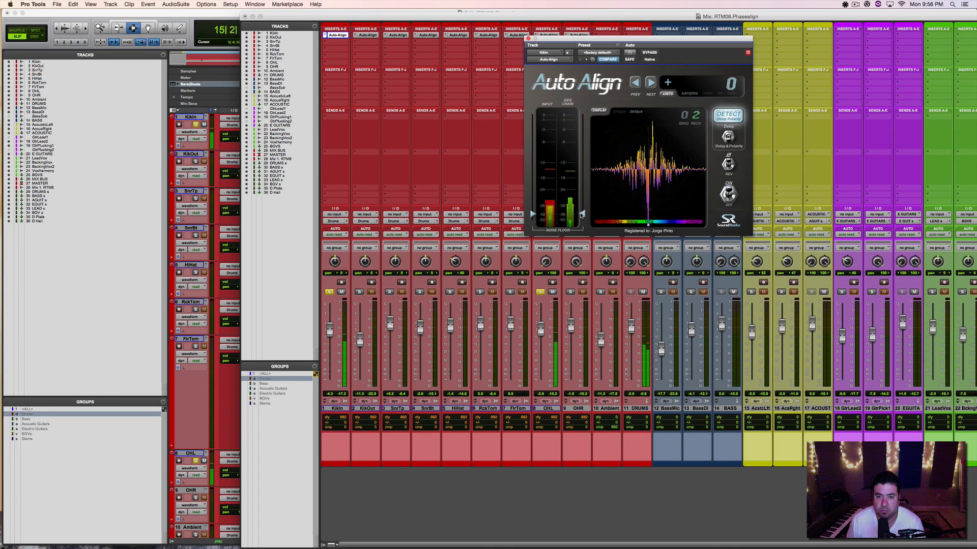
click(627, 111)
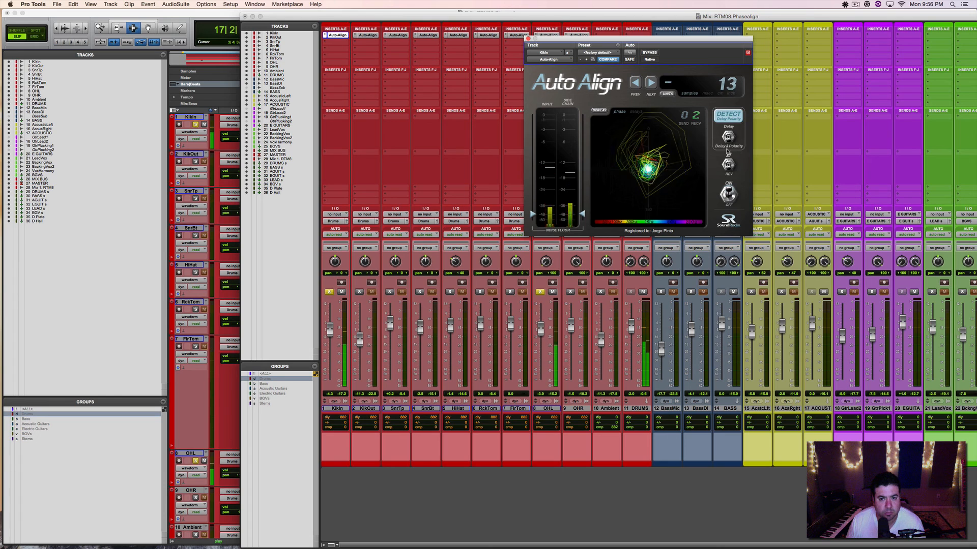
key(space)
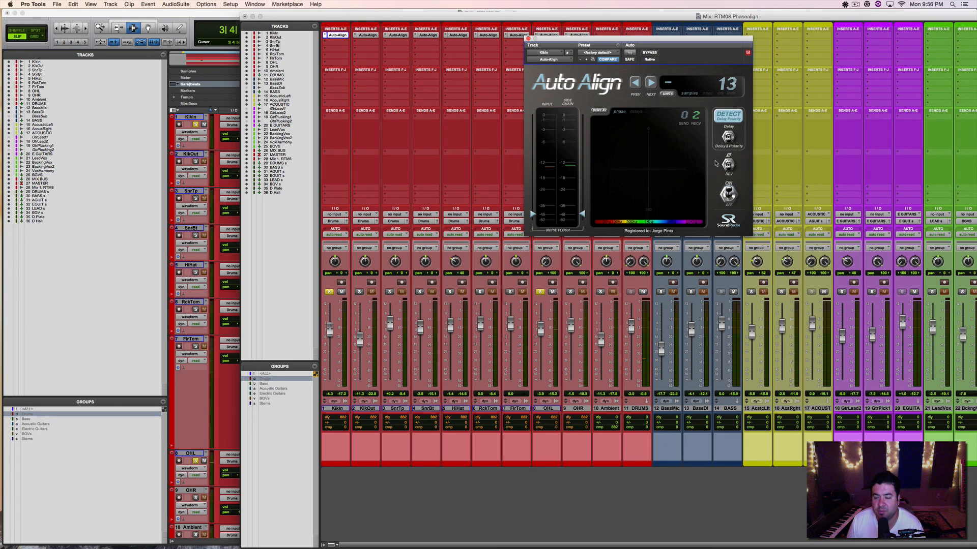
- Play the soloed KikIn and OHL repeatedly from bar 3 to examine their phase relationship in Auto-Align's phase display
key(space)
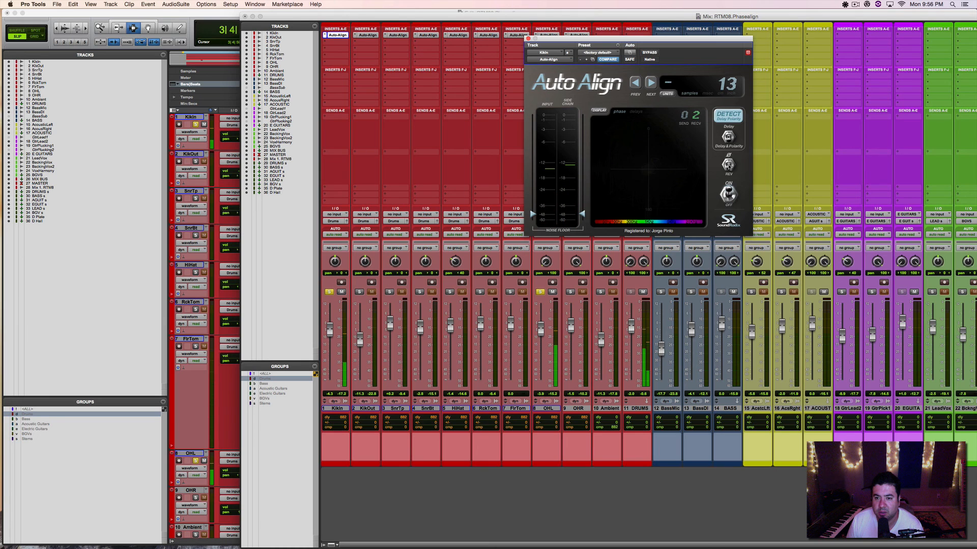
key(space)
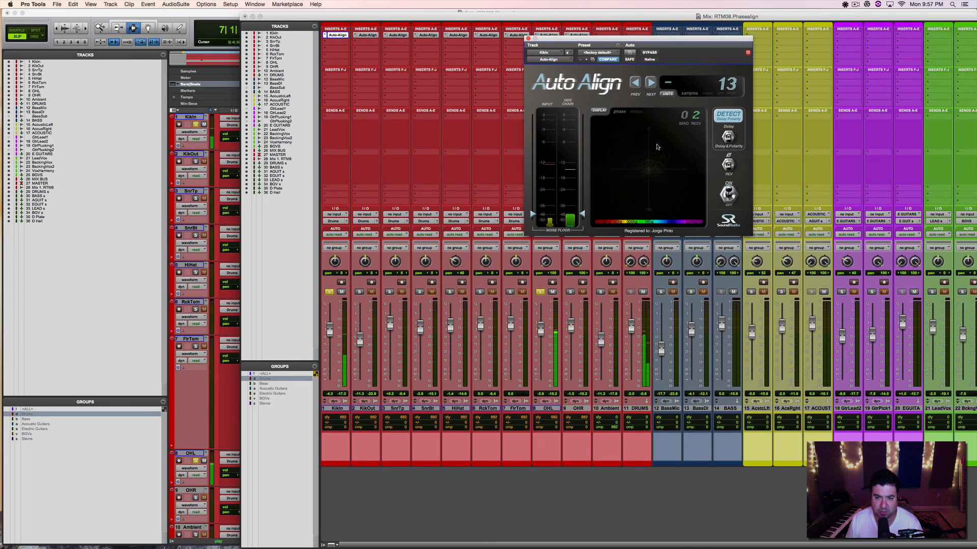
key(space)
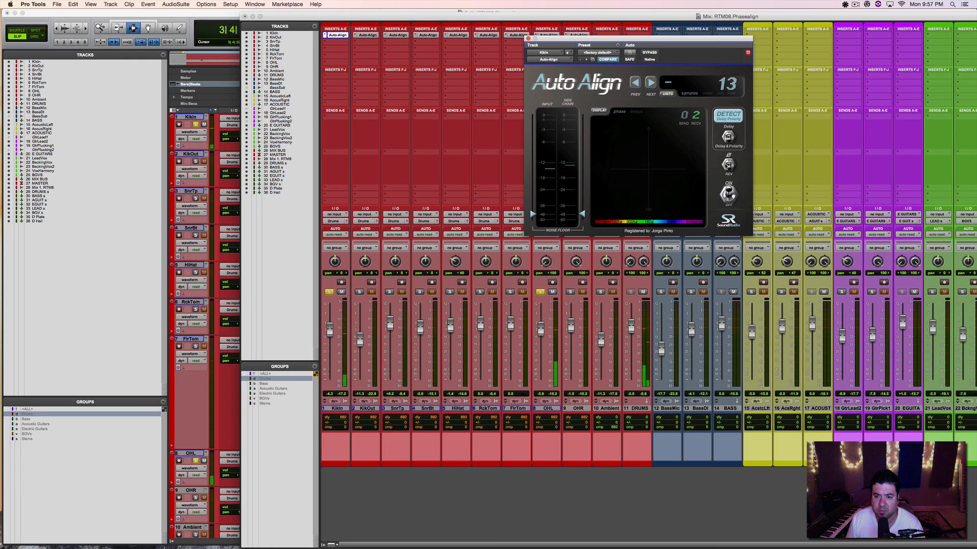
key(space)
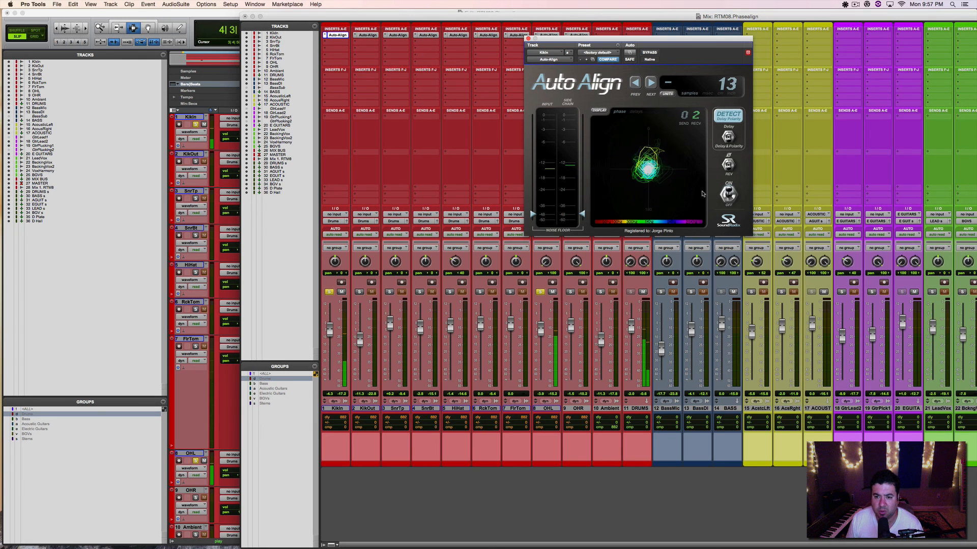
key(space)
- Set KikIn's Auto-Align to send on group 3 while it keeps receiving from group 2
click(528, 38)
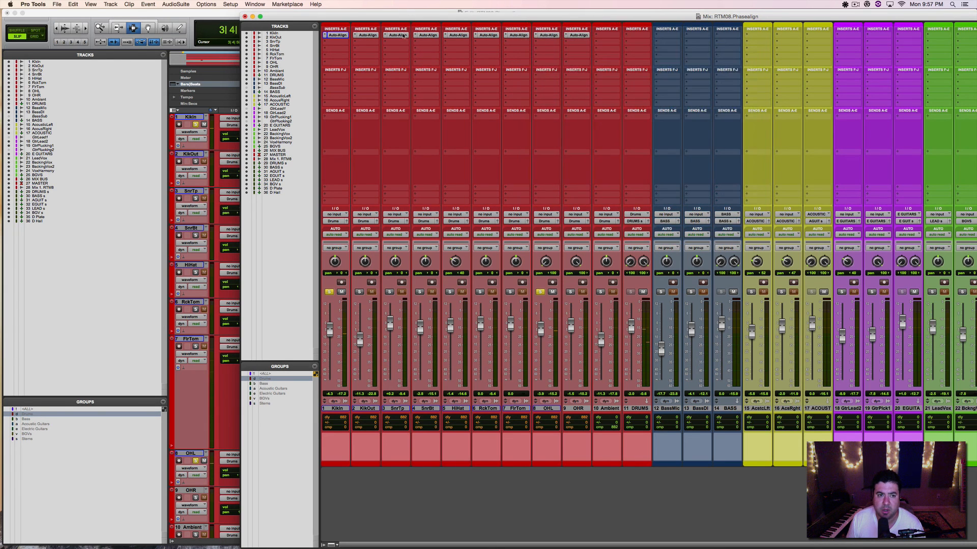
click(337, 35)
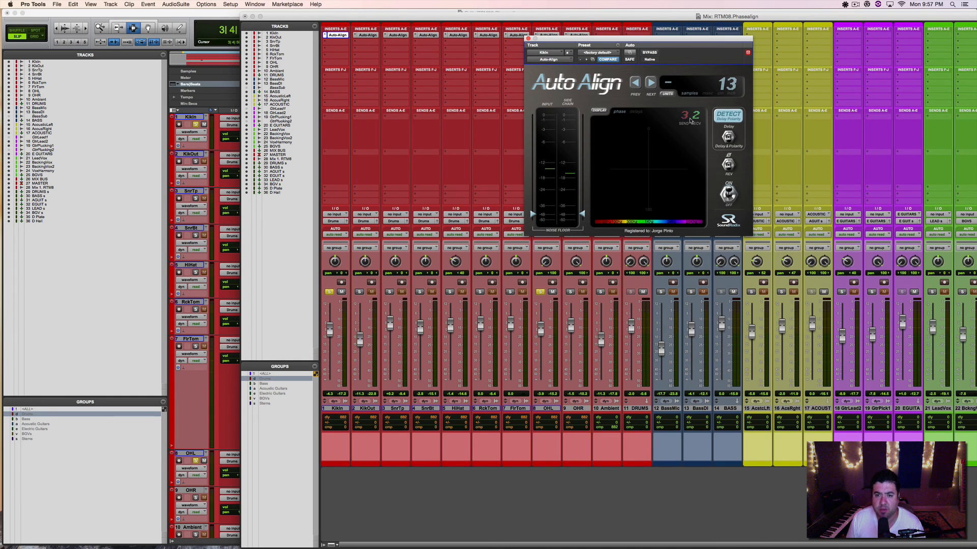
- Set KikOut's Auto-Align to receive from group 3, and replace the OHL solo with KikOut alongside KikIn
click(373, 36)
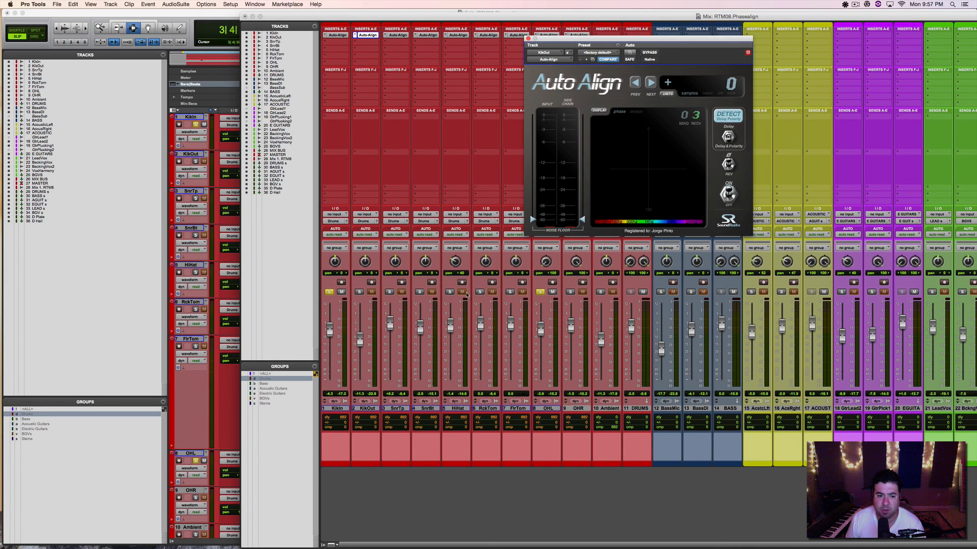
click(540, 292)
click(360, 292)
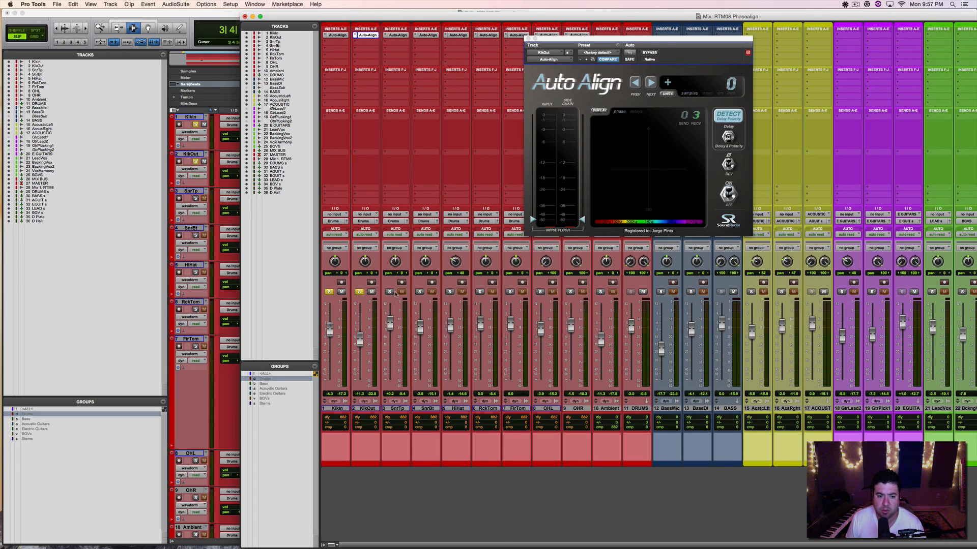
- Run Auto-Align's delay and polarity detection on KikOut during playback with its input noise floor raised slightly
click(723, 117)
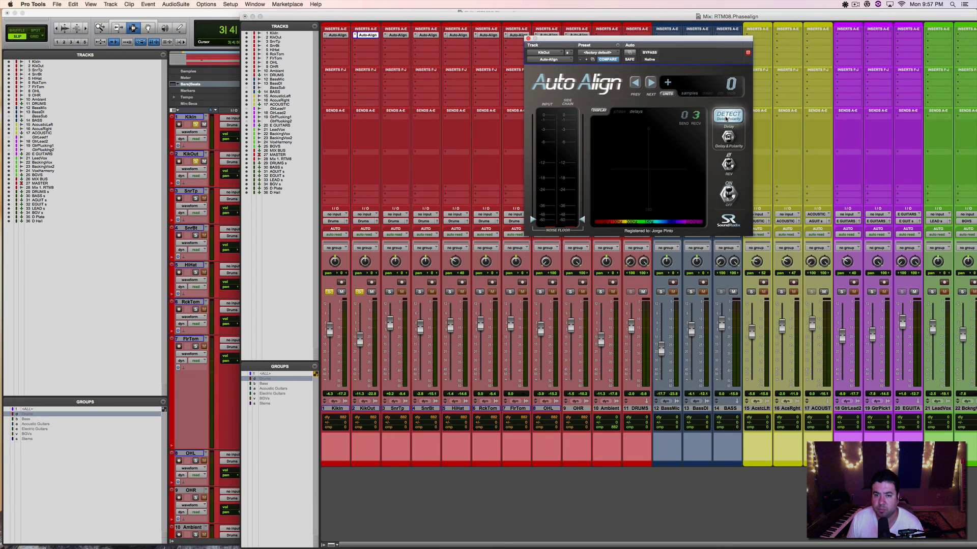
key(space)
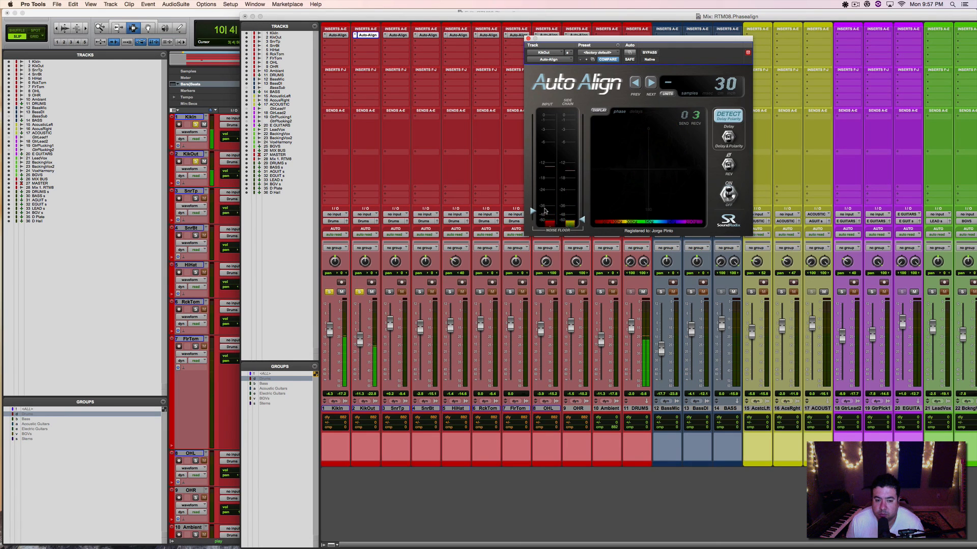
key(space)
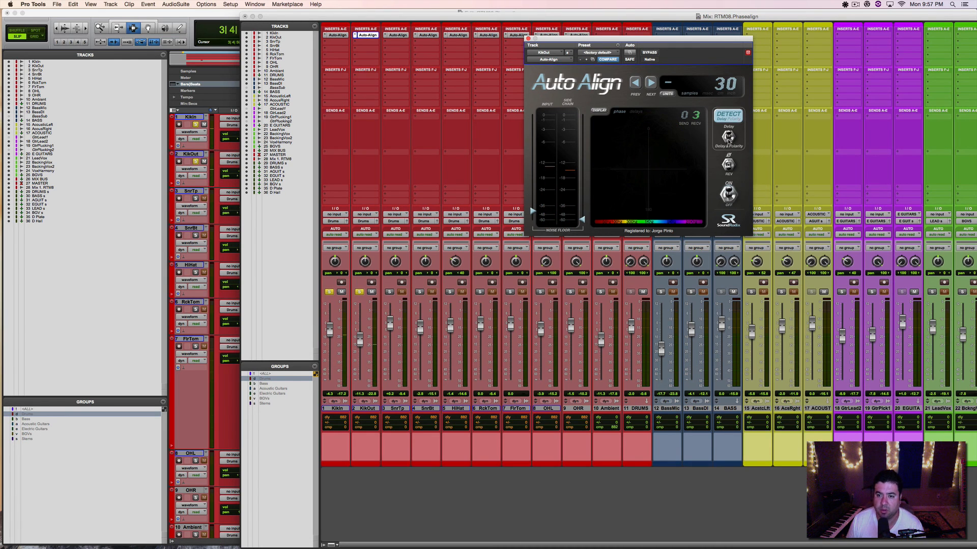
- Play the soloed KikIn and KikOut repeatedly to examine their phase display, and close KikOut's Auto-Align window
key(space)
key(space)
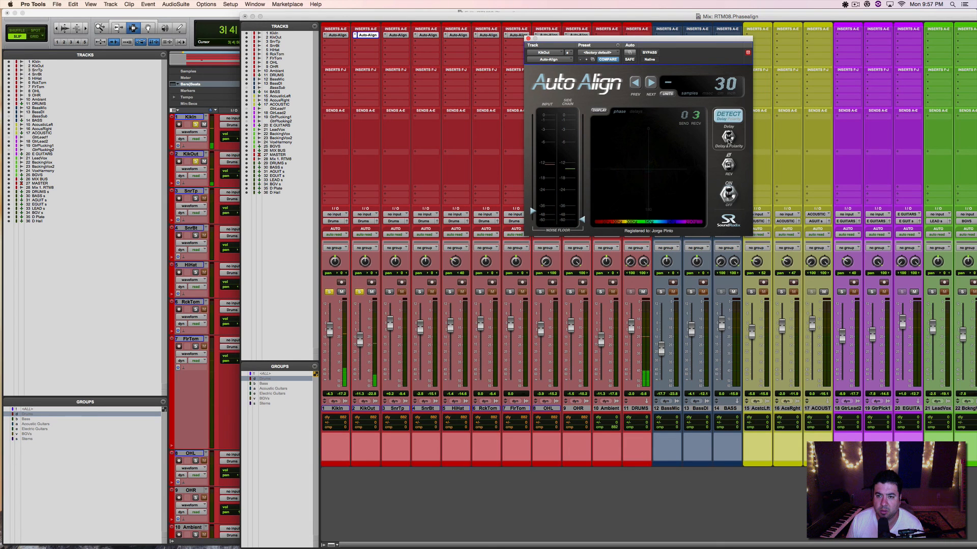
key(space)
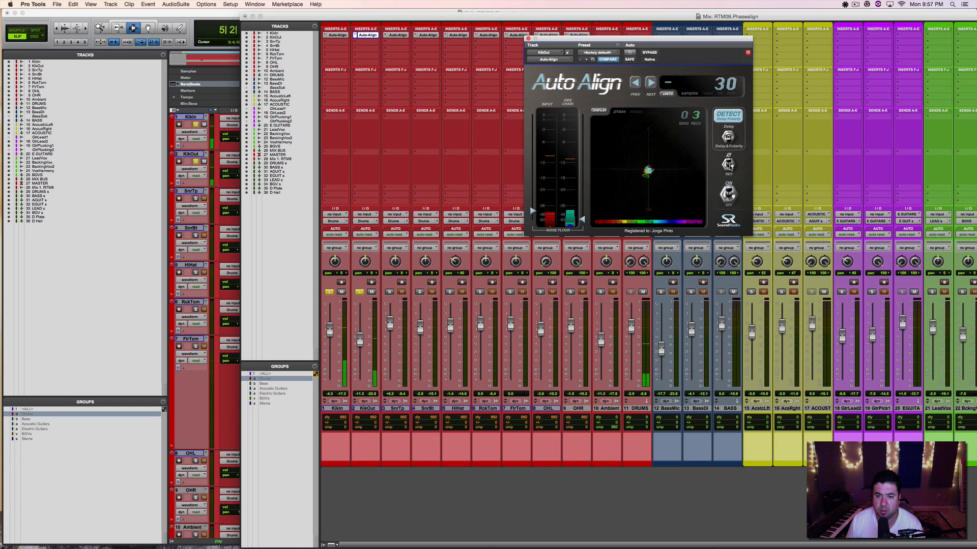
key(space)
key(space)
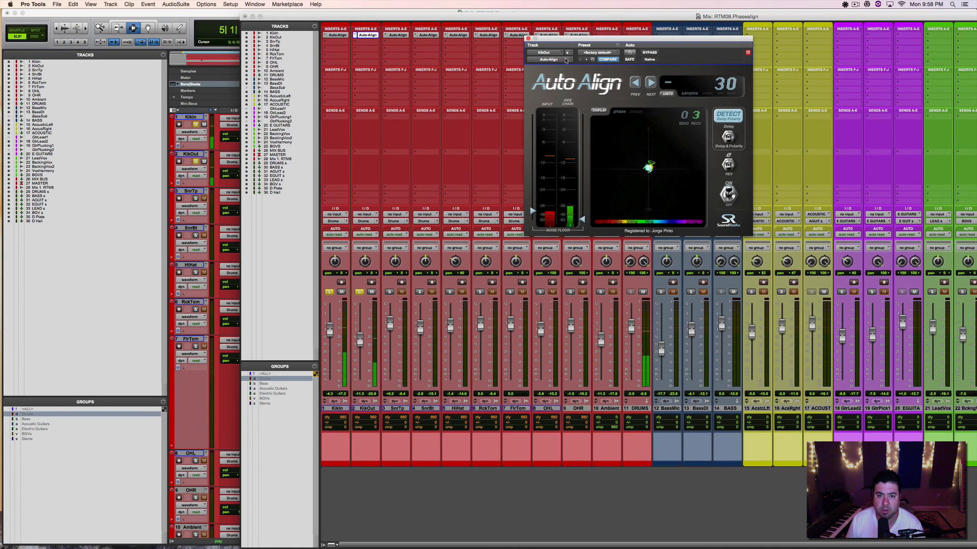
key(space)
click(528, 38)
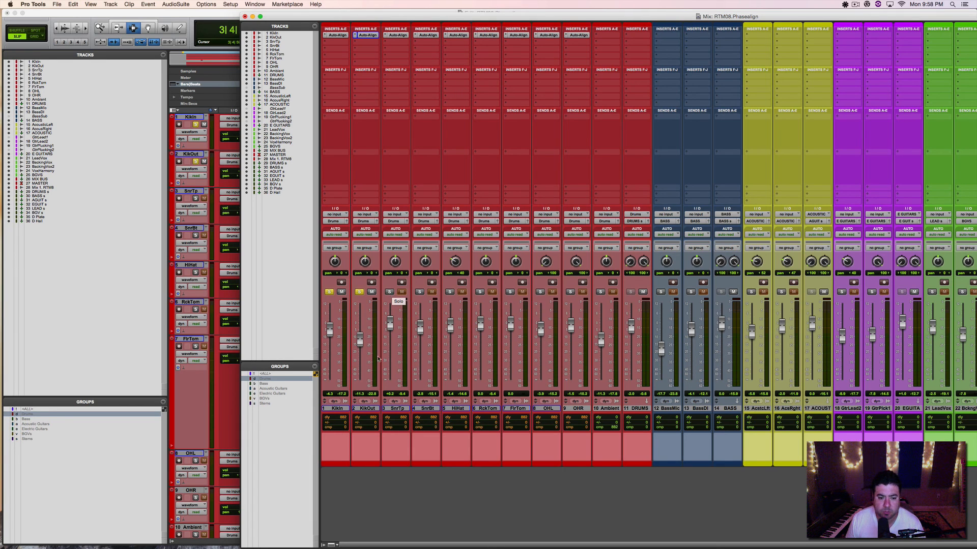
- Select the tracks from KikIn through Ambient and clear all active solos
click(340, 409)
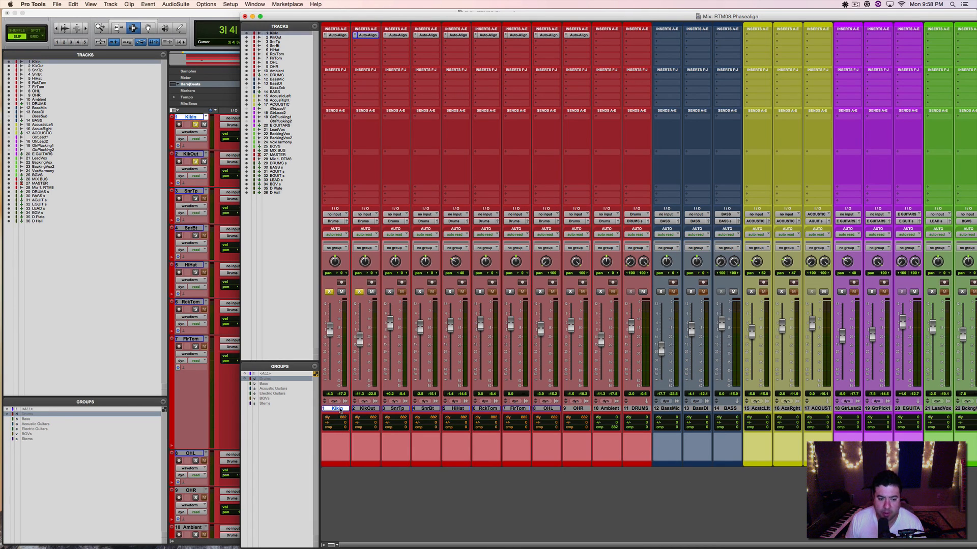
shift+click(607, 408)
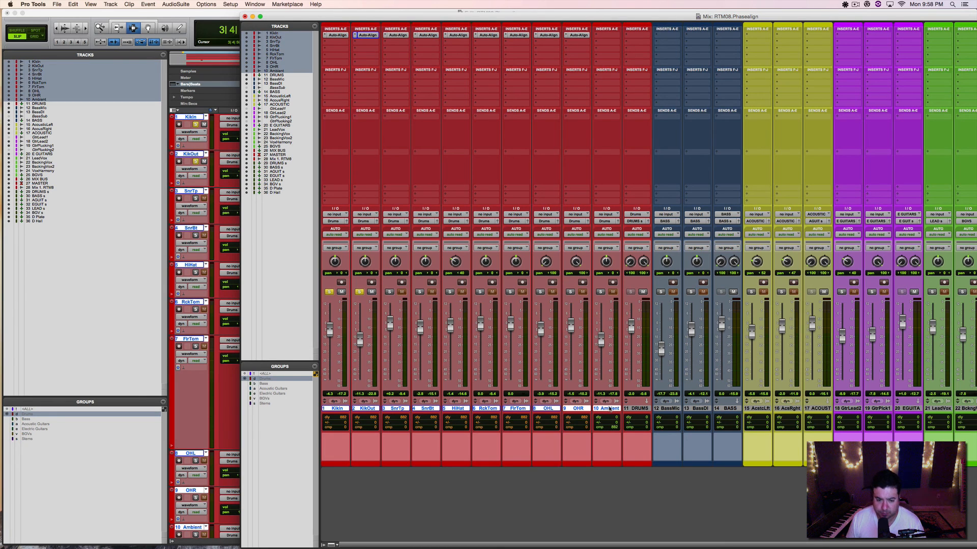
alt+click(390, 292)
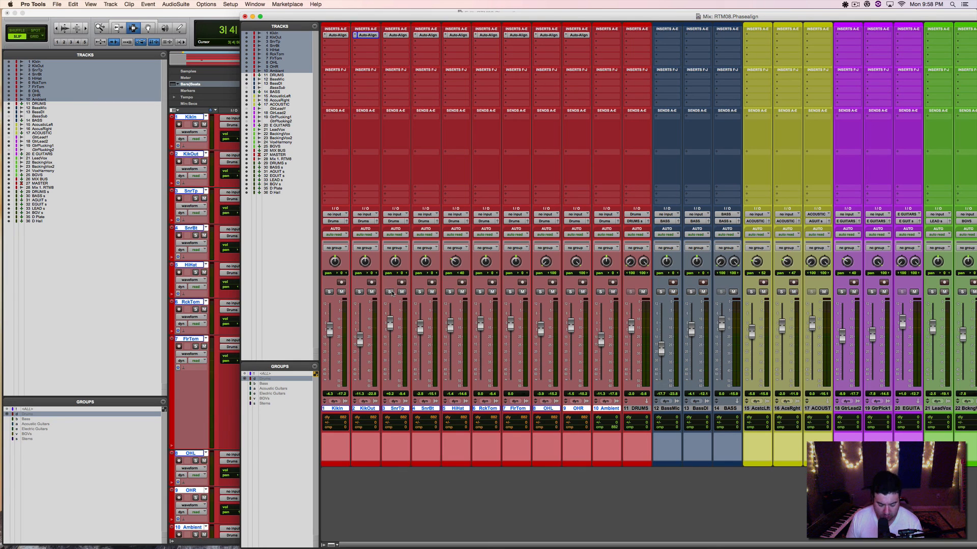
- Reactivate the suspended mix groups and solo all drum tracks from KikIn through Ambient
key(shift+super+g)
click(391, 293)
click(391, 292)
click(391, 293)
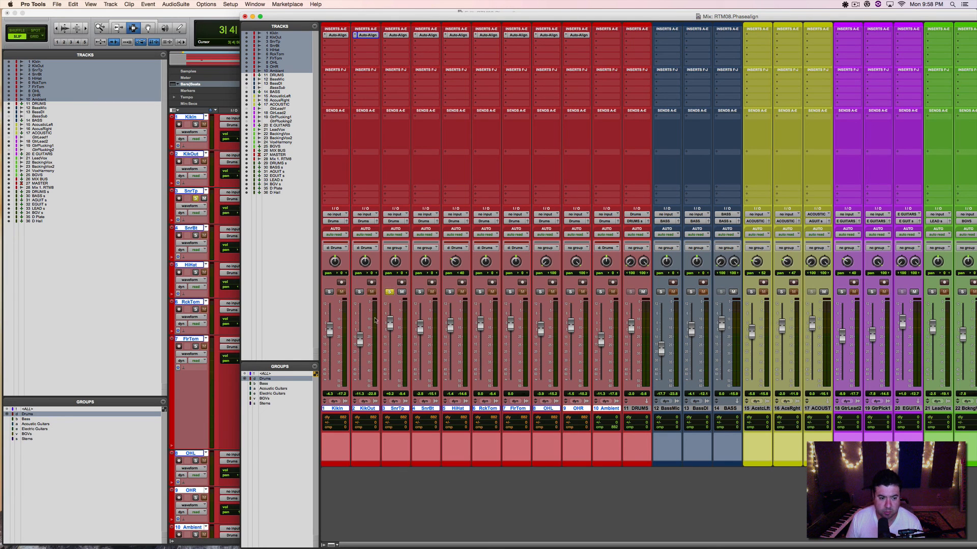
click(357, 292)
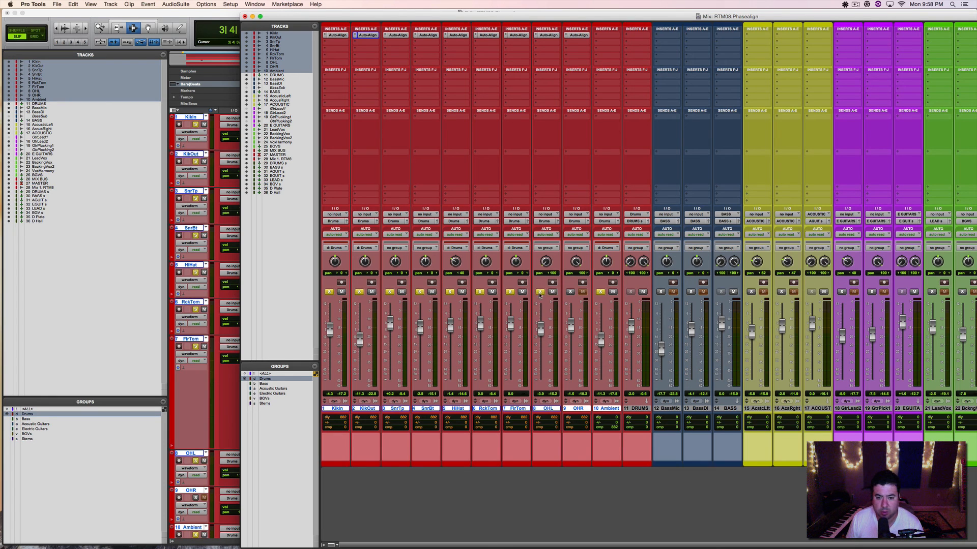
- Play the soloed drums with Auto-Align active, then bypass it on all drum tracks and play the same passage for comparison
key(space)
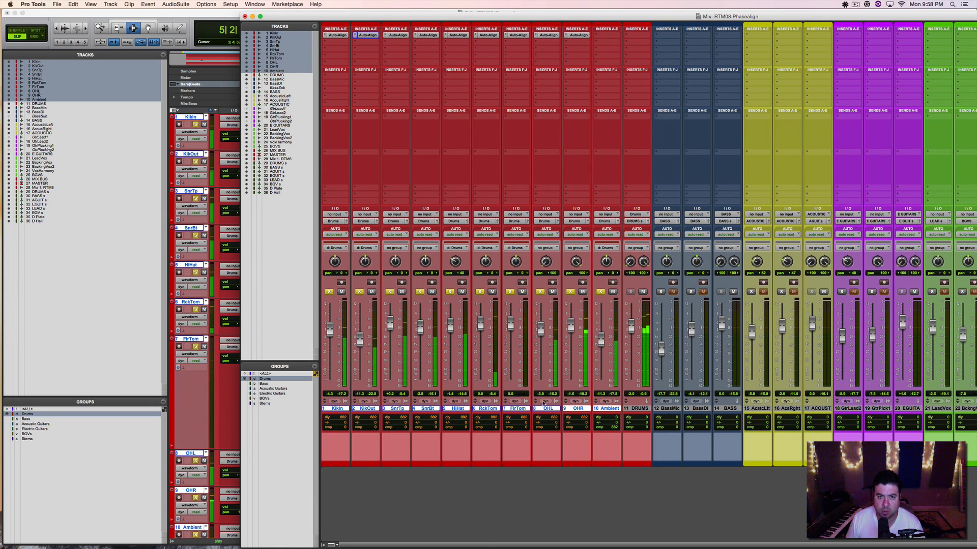
key(space)
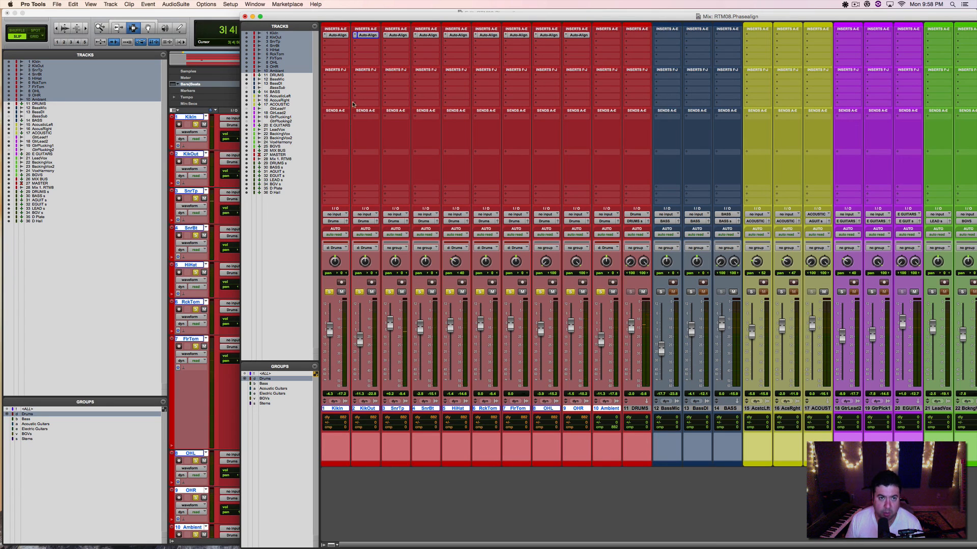
click(336, 36)
click(333, 36)
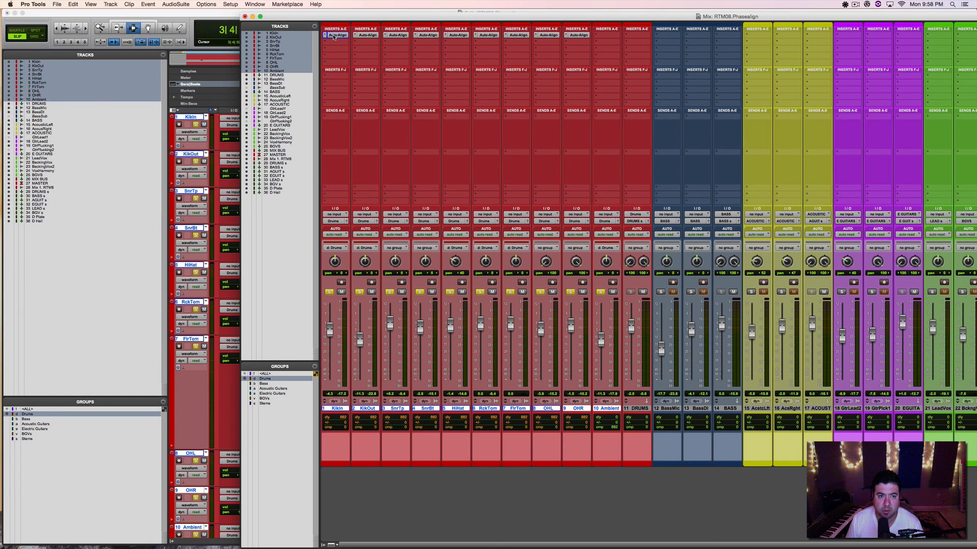
key(space)
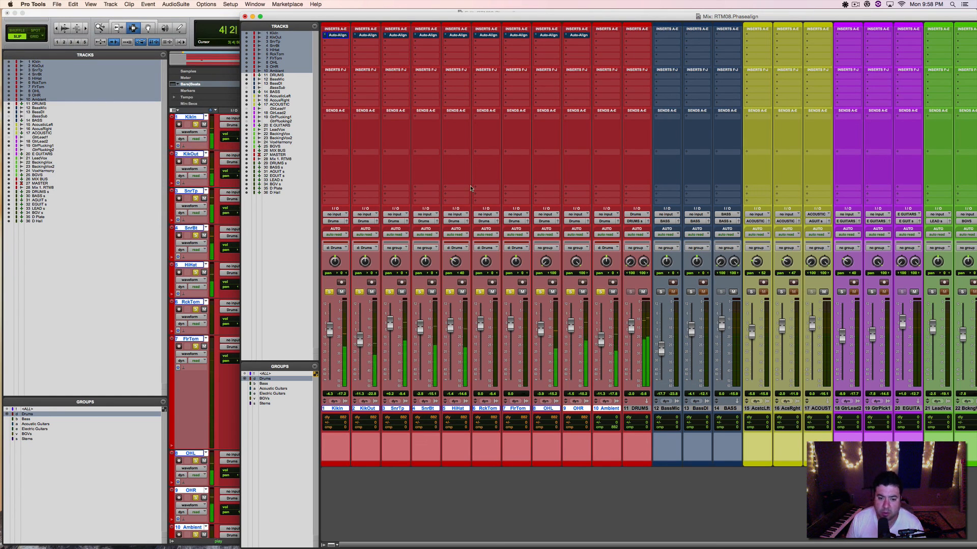
key(space)
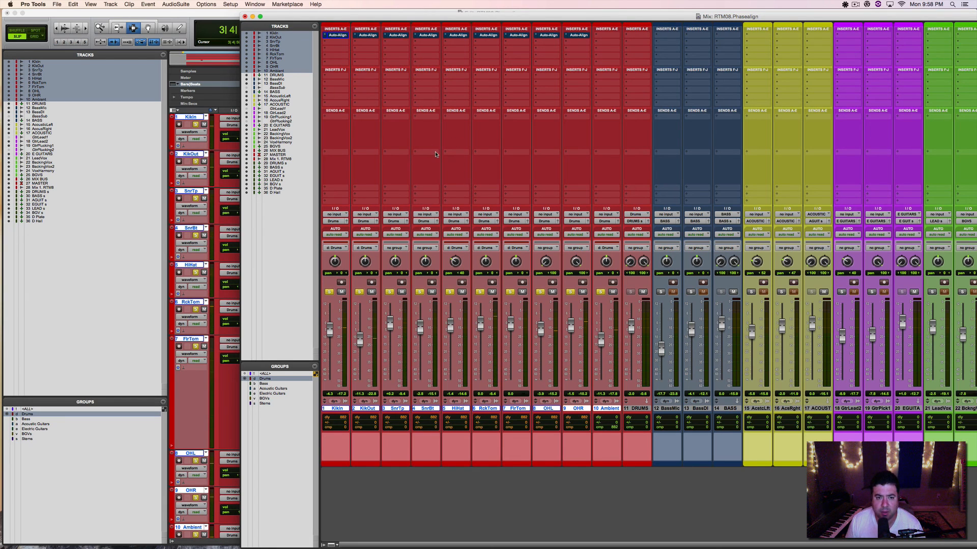
key(space)
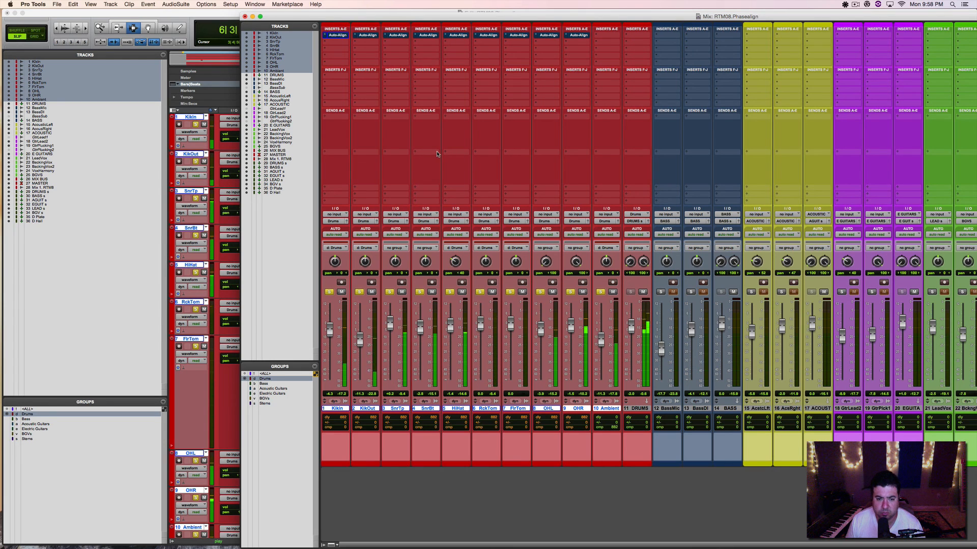
key(space)
- Reactivate Auto-Align on all drum tracks and replay the passage from bar 3 to hear the aligned sound
click(343, 35)
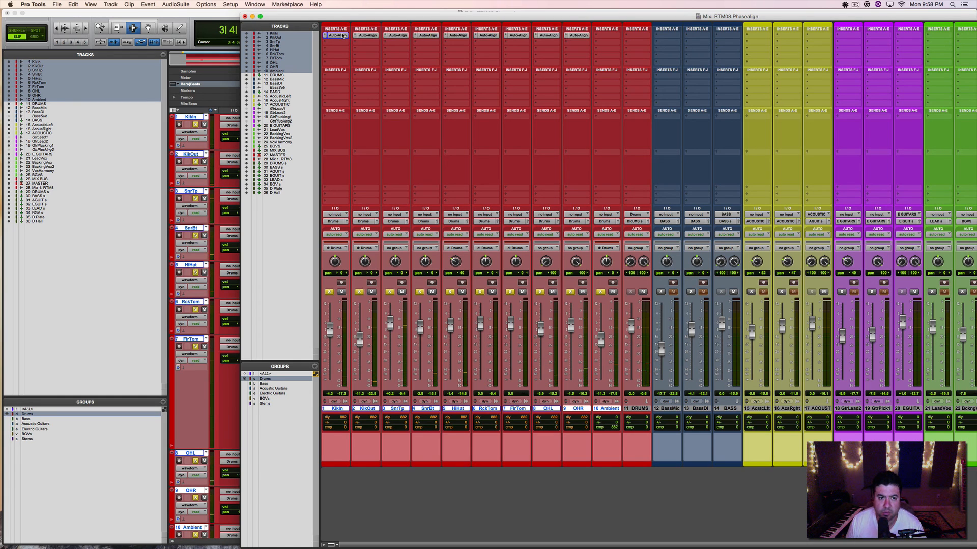
key(space)
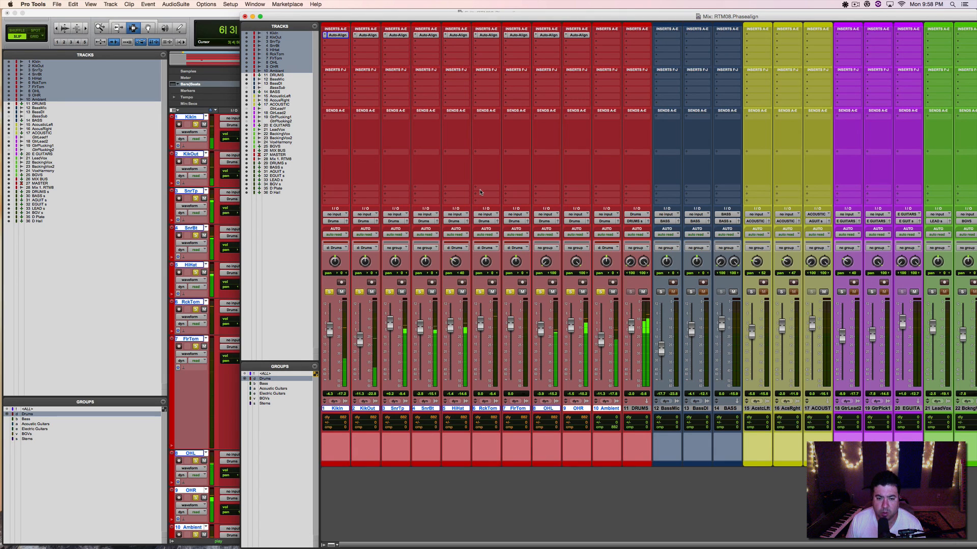
key(space)
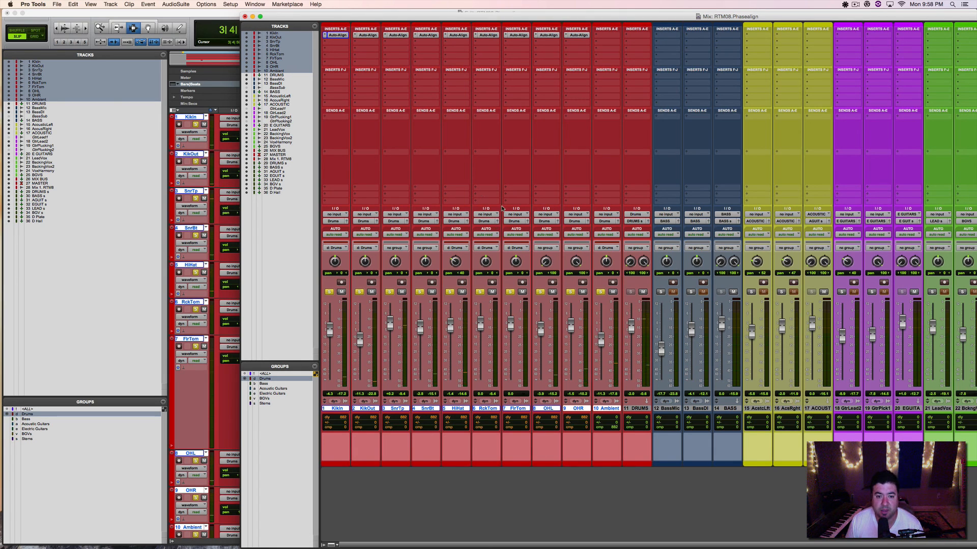
key(space)
key(space)
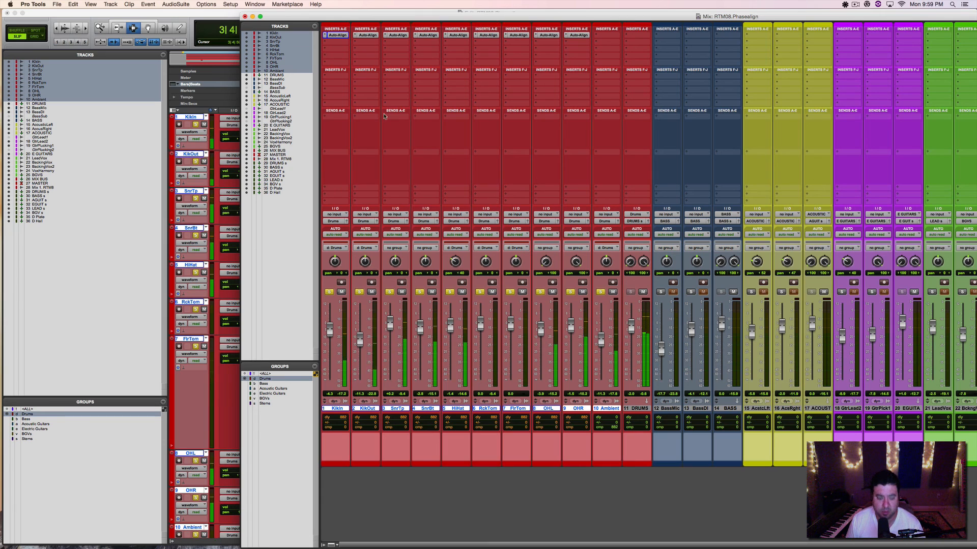
key(space)
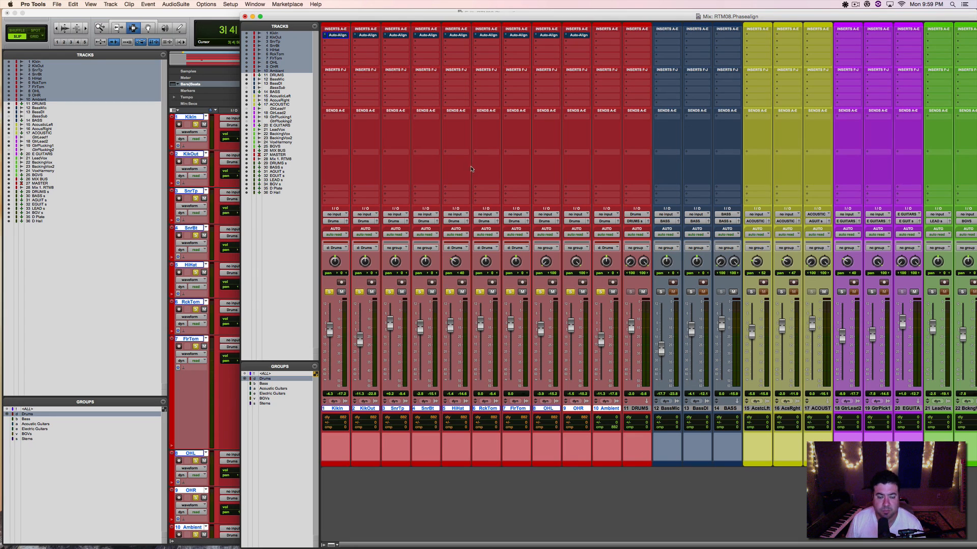
- Compare the drums again by toggling Auto-Align between active and bypassed across playbacks, leaving it active
alt+super+click(341, 35)
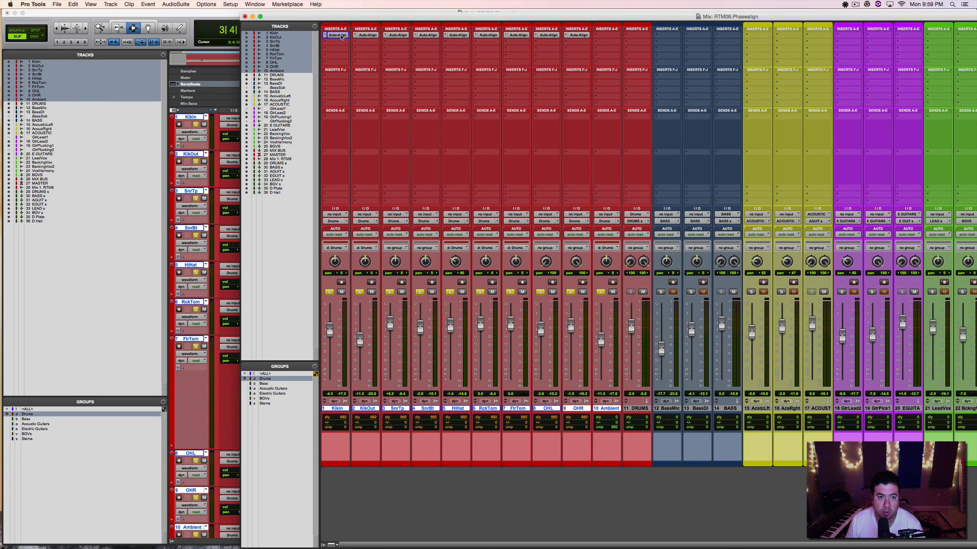
key(space)
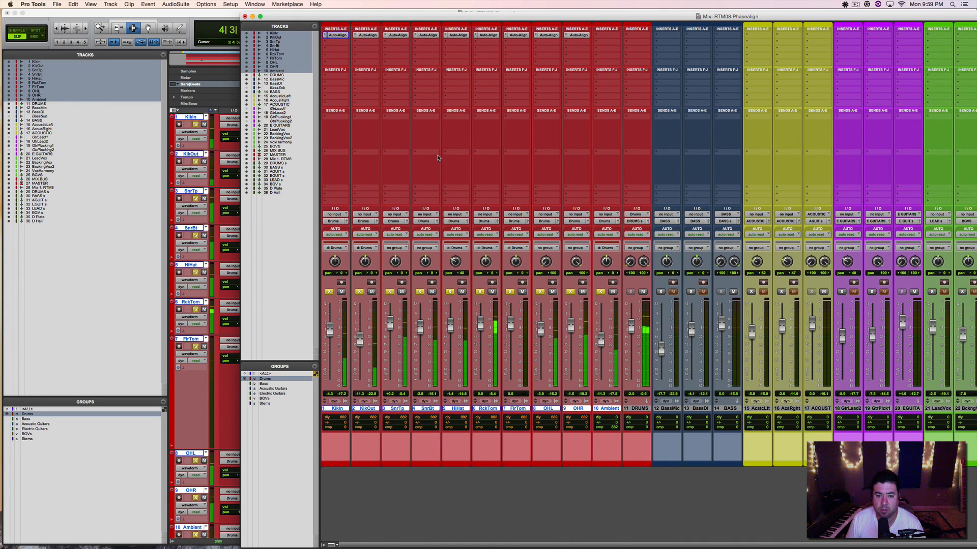
key(space)
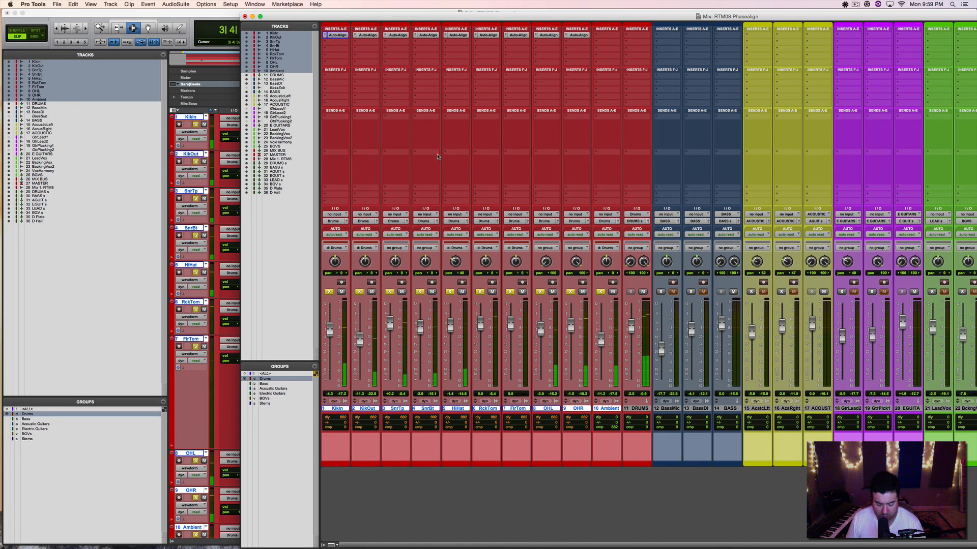
alt+super+click(346, 38)
key(space)
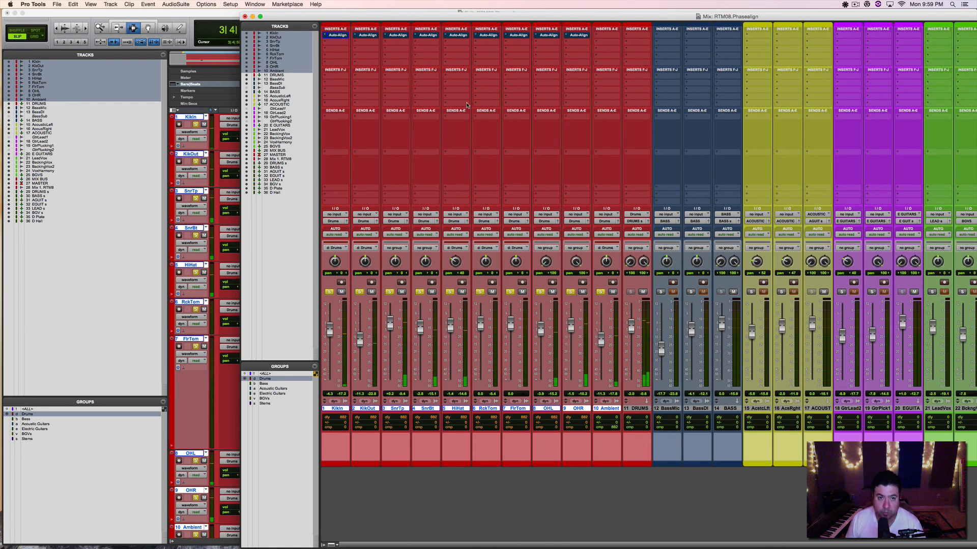
alt+super+click(342, 39)
key(space)
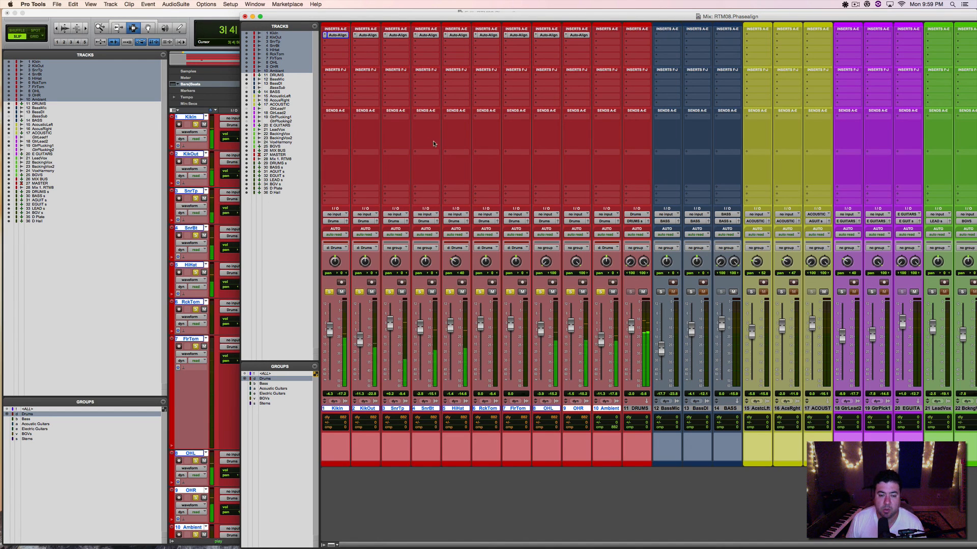
key(space)
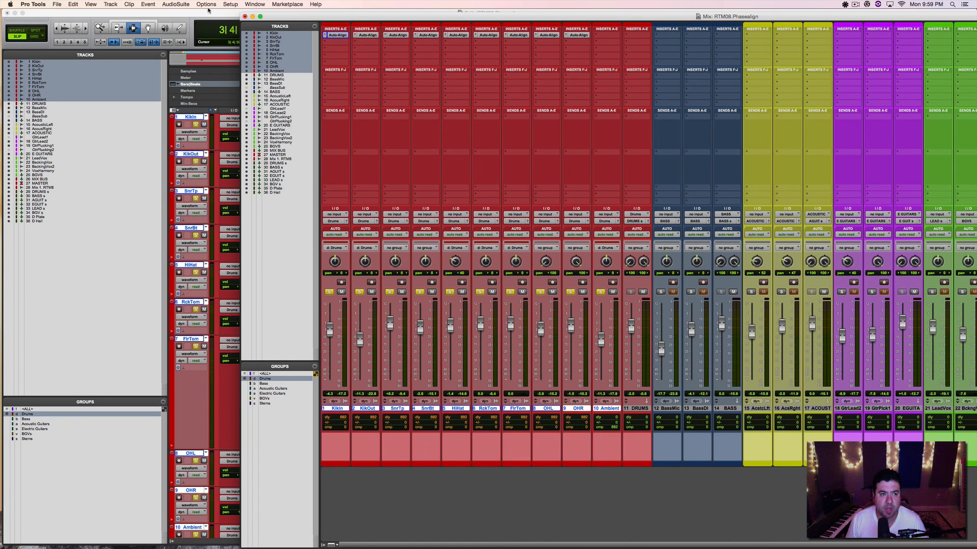
click(232, 4)
mouse_move(214, 8)
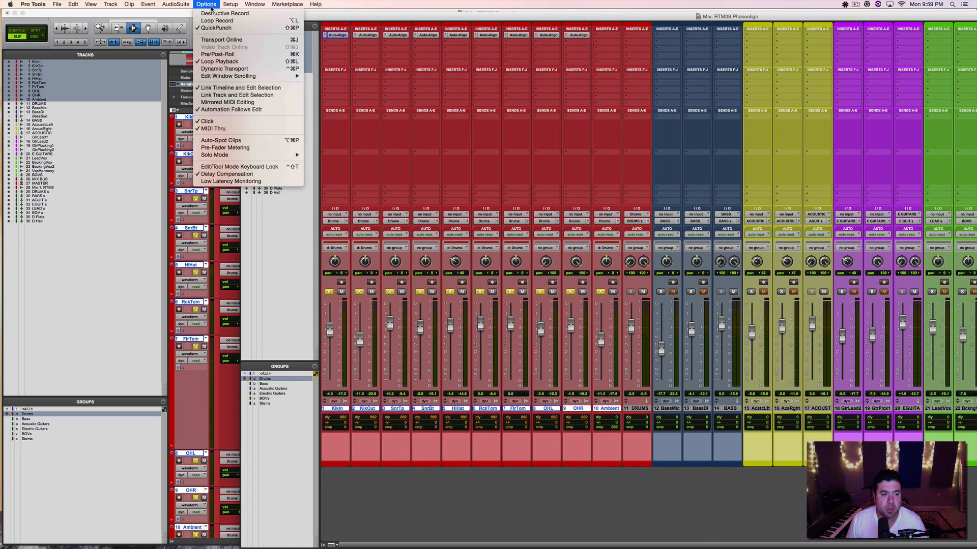
click(535, 479)
- Switch to Safari and open the Auto-Align product page on soundradix.com
mouse_move(351, 544)
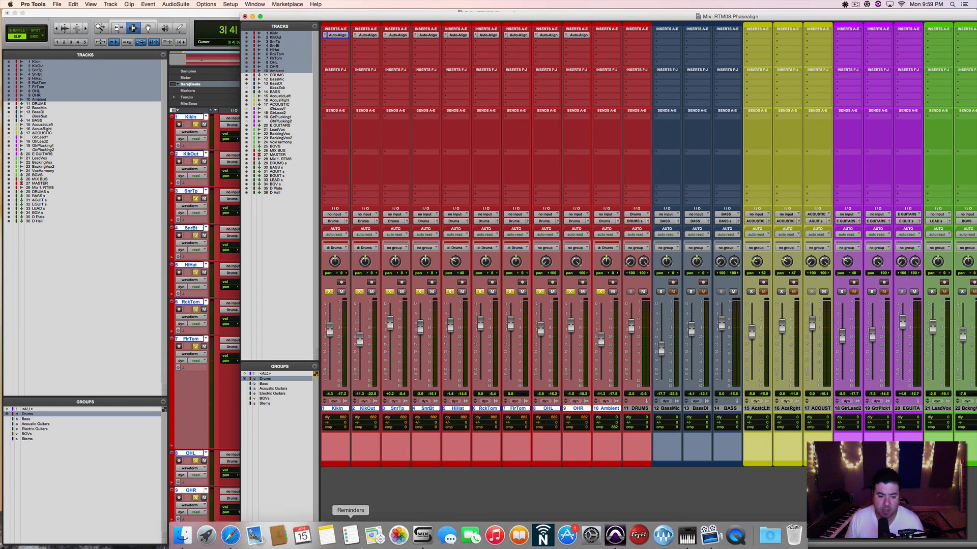
click(230, 533)
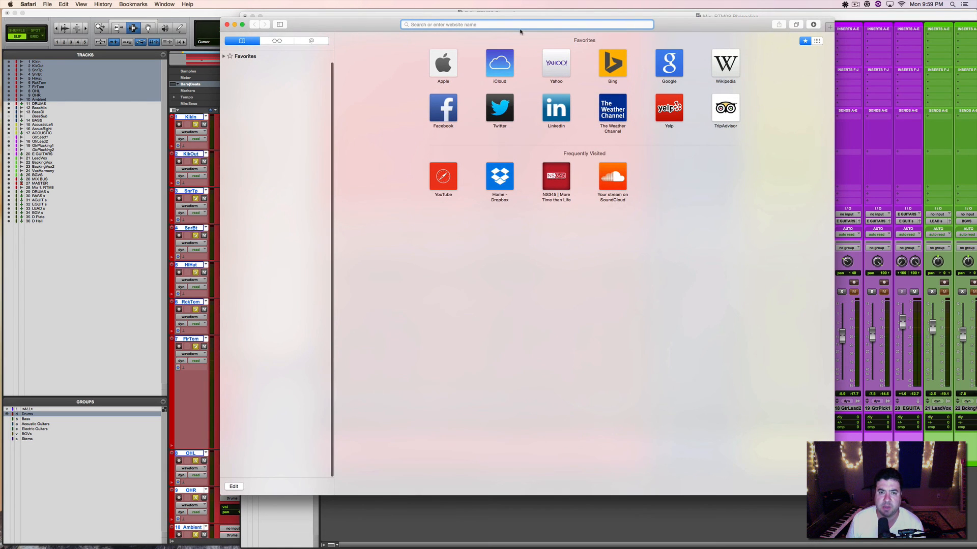
text(soundradix.com)
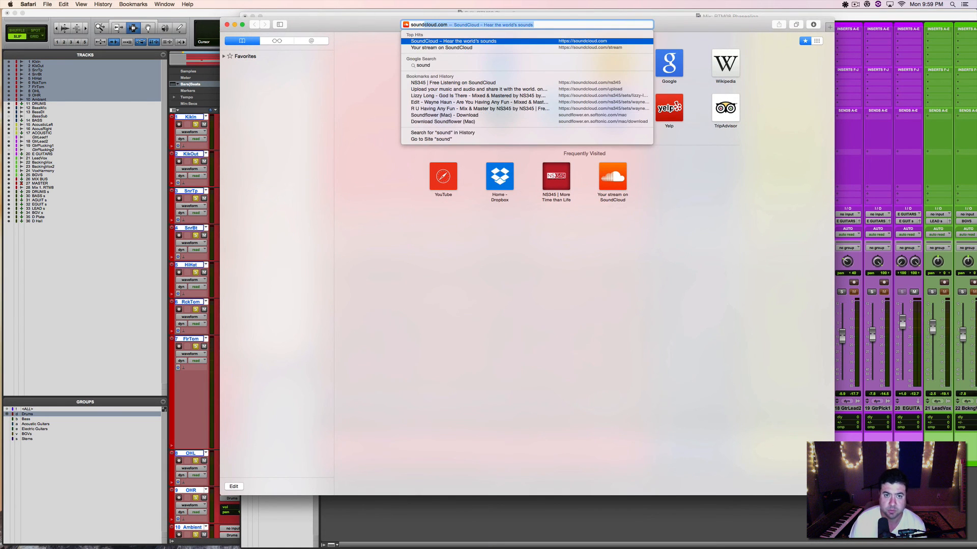
key(Return)
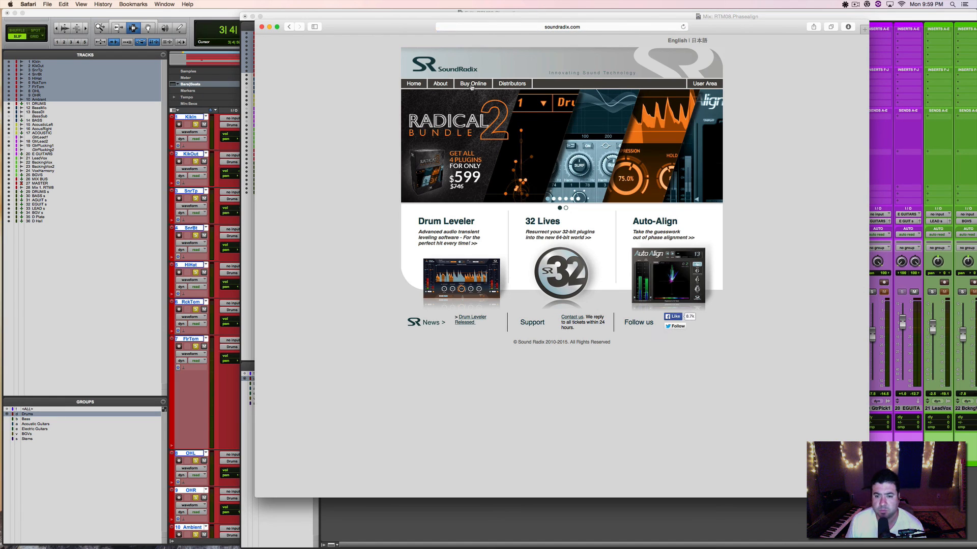
click(661, 280)
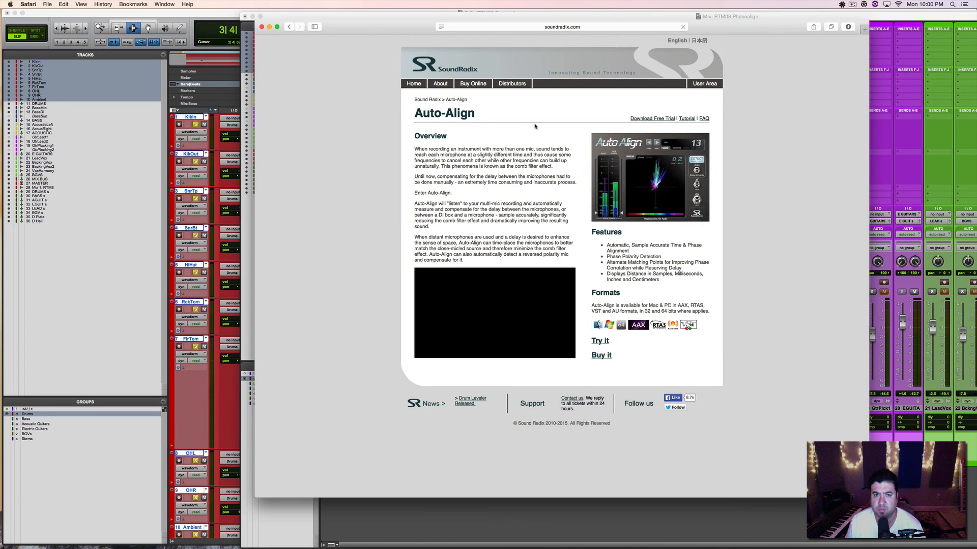
- Reveal the Auto-Align page's full web address, then close the browser window to return to Pro Tools
click(592, 26)
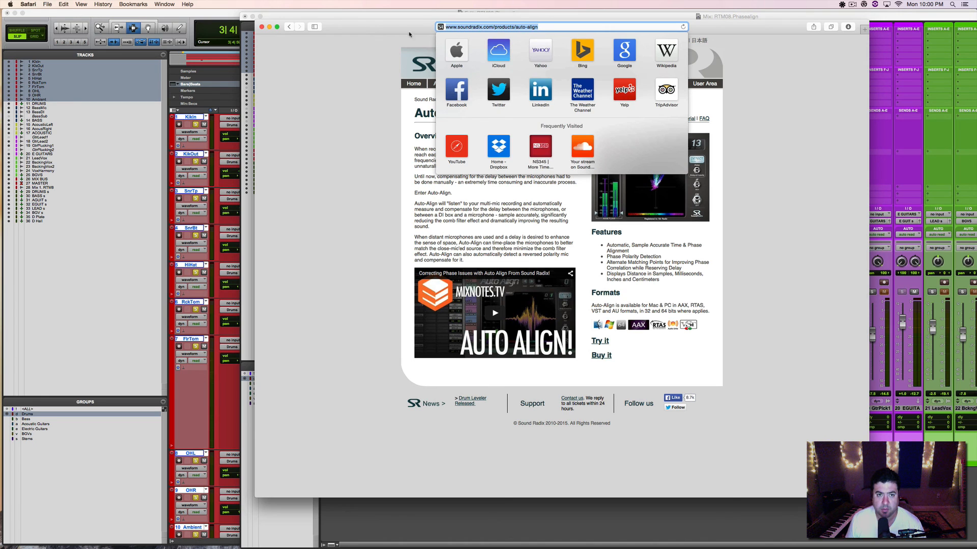
click(250, 32)
click(261, 26)
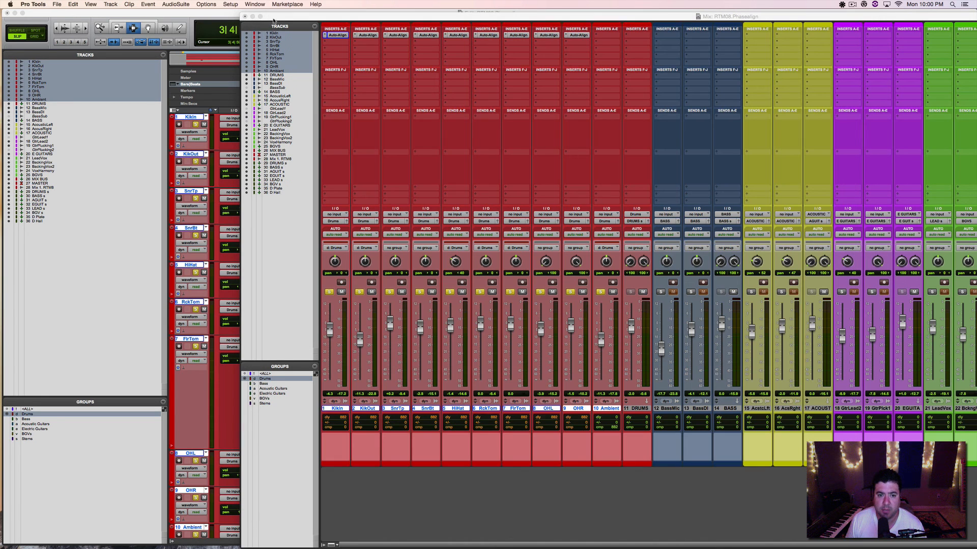